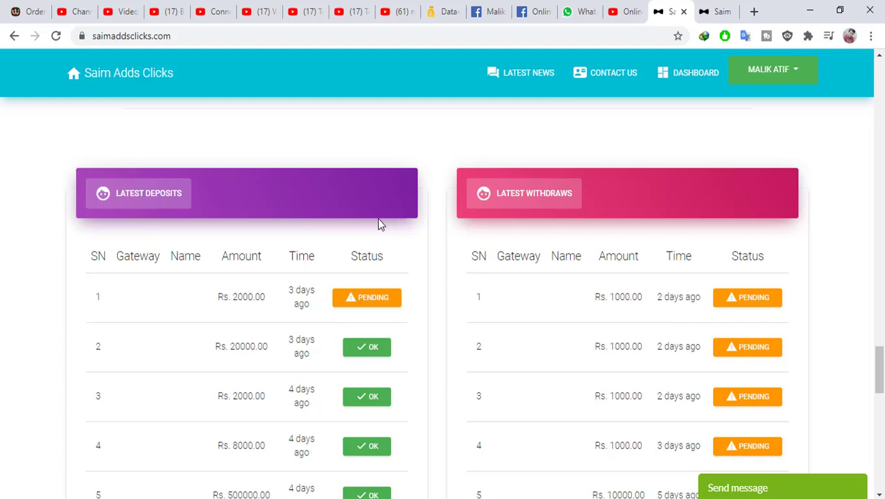
# Examine the Latest Deposits and Latest Withdraws tables and the withdrawal rules on the Saim Adds Clicks homepage
pyautogui.scroll(-3, 378, 223)
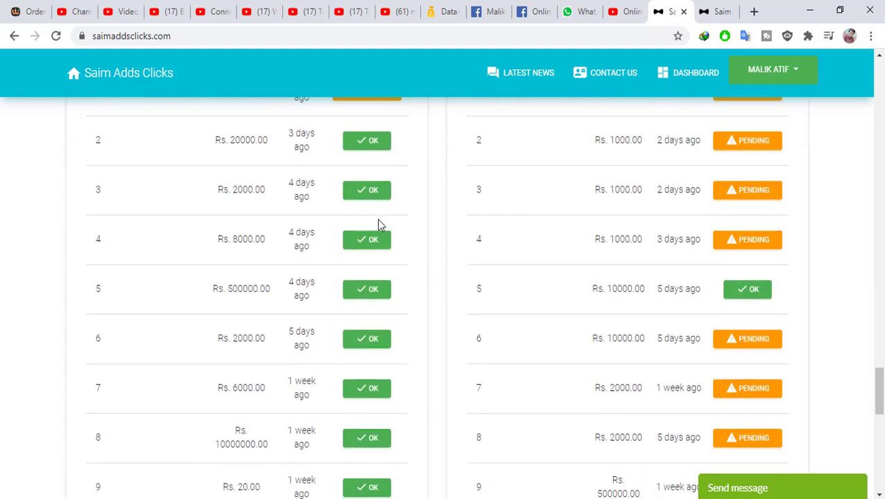
pyautogui.scroll(-1, 379, 223)
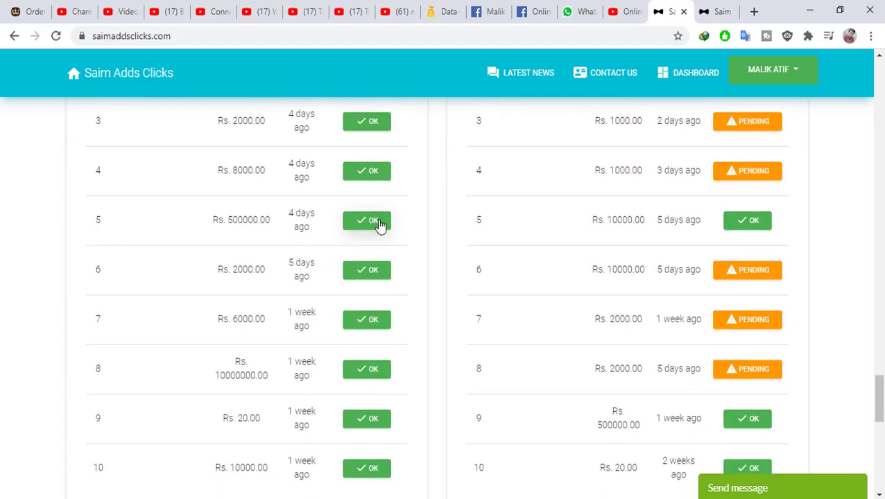
pyautogui.scroll(2, 450, 267)
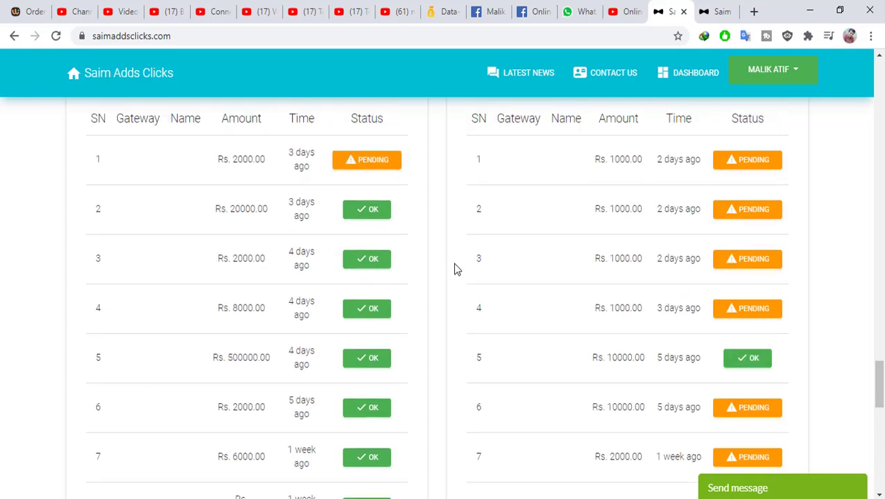
pyautogui.scroll(-1, 437, 258)
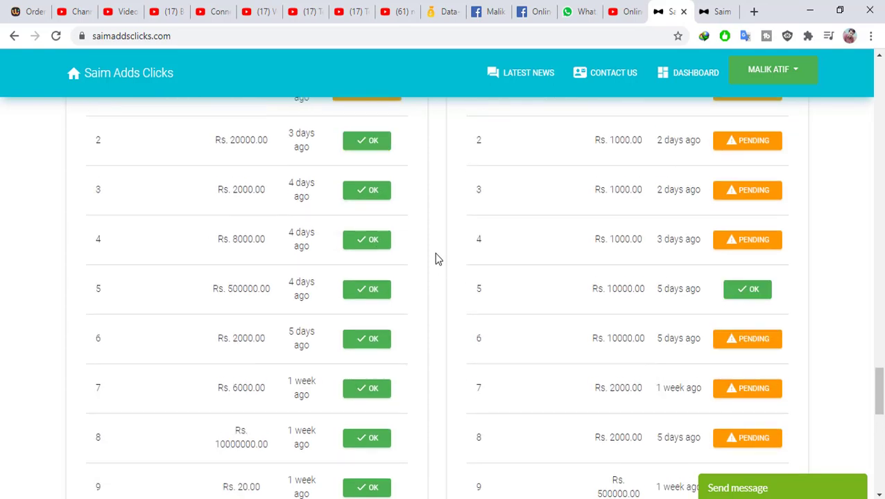
pyautogui.scroll(-2, 437, 258)
pyautogui.scroll(-8, 437, 258)
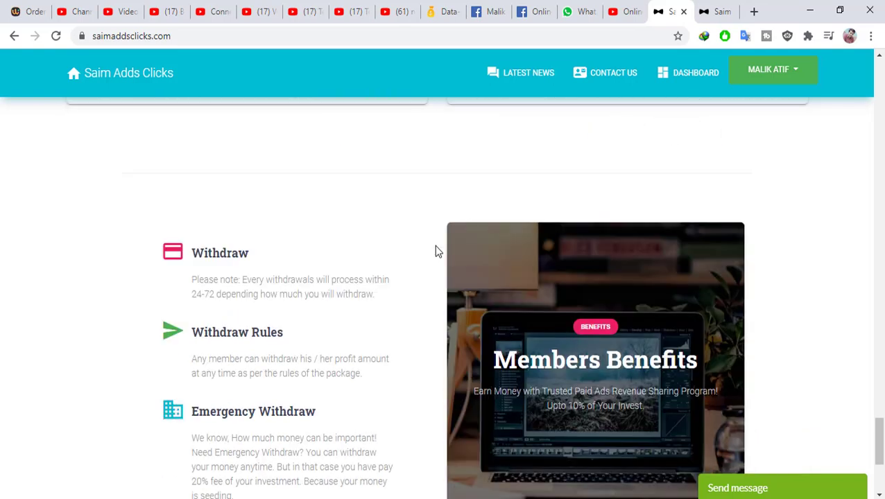
pyautogui.scroll(5, 435, 248)
pyautogui.scroll(7, 435, 248)
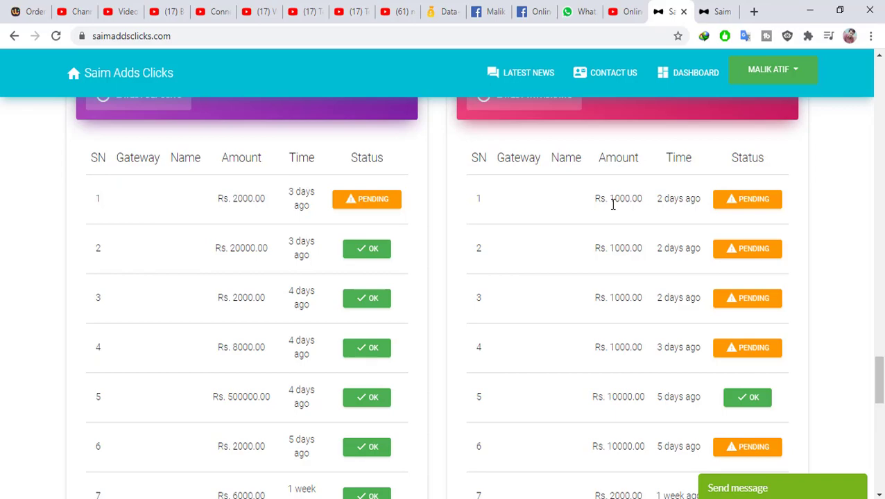
pyautogui.scroll(10, 590, 201)
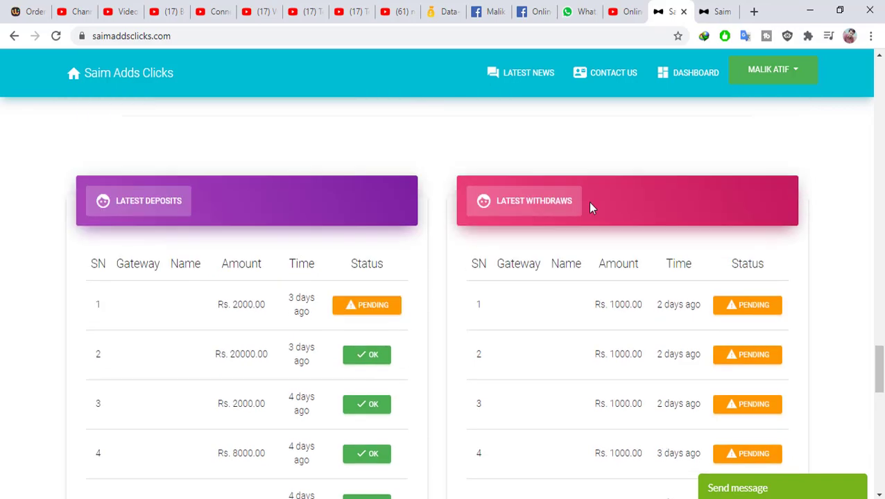
pyautogui.scroll(10, 562, 212)
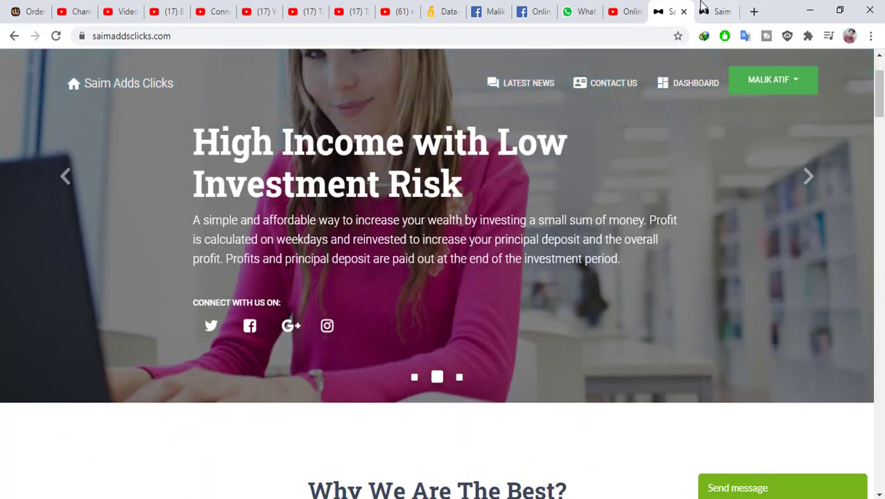
# Switch to the member dashboard and review the unread message notice, the balance cards and the earning charts
pyautogui.click(711, 11)
pyautogui.click(611, 185)
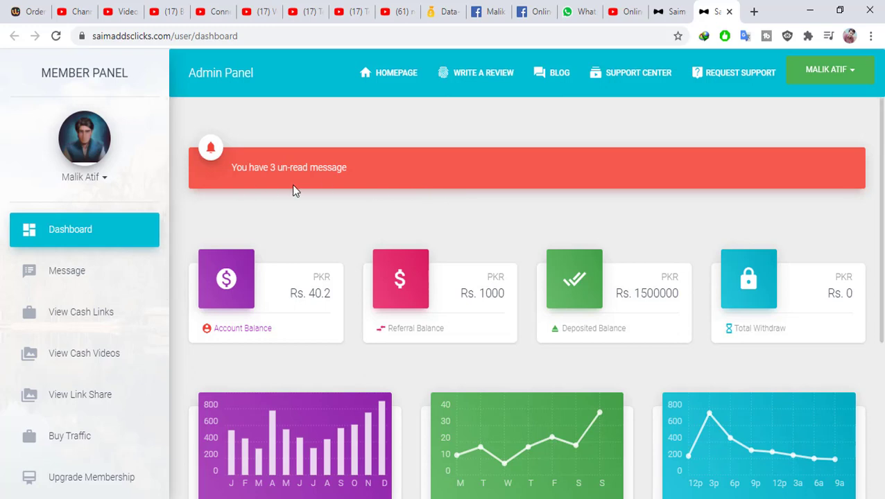
pyautogui.moveTo(231, 167); pyautogui.dragTo(336, 171)
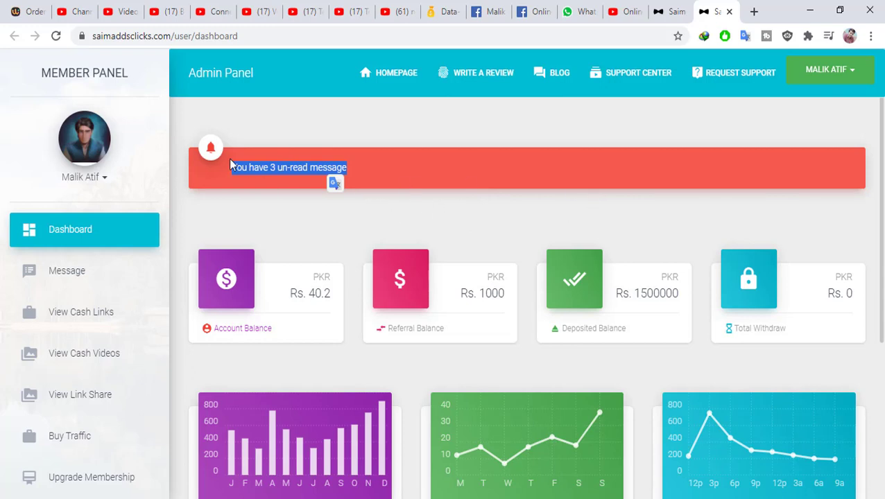
pyautogui.moveTo(233, 161); pyautogui.dragTo(364, 165)
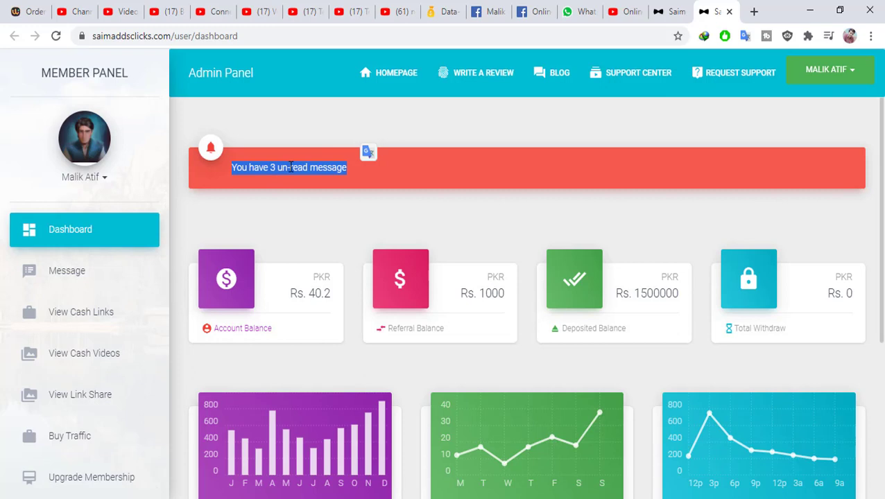
pyautogui.scroll(-1, 292, 167)
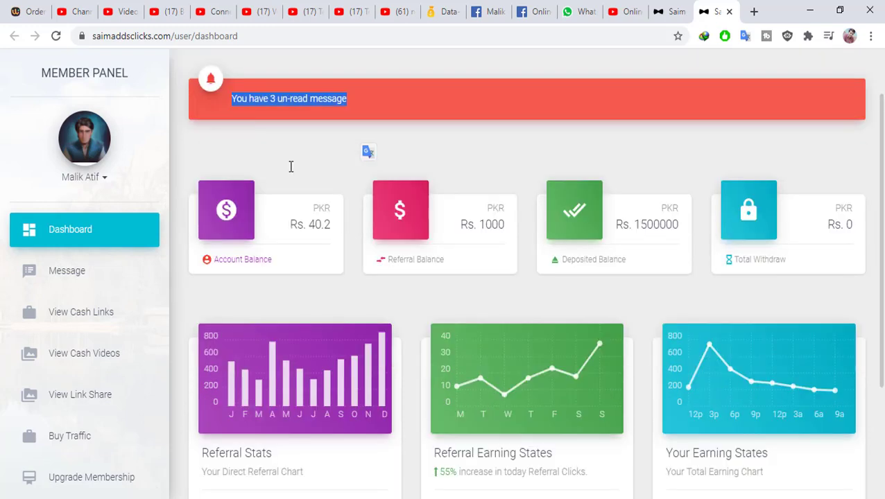
pyautogui.scroll(-1, 97, 243)
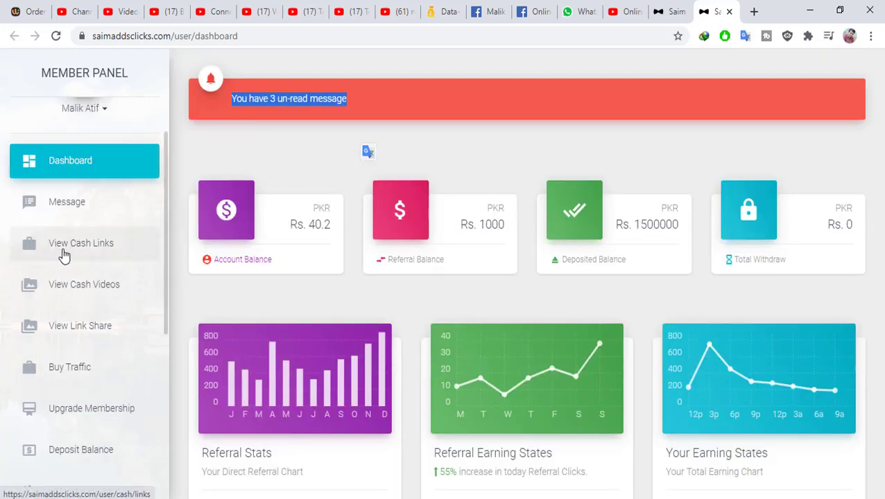
# Open the list of available cash links, highlight the ad's reward and view the Cron Lab Demo 2 ad
pyautogui.click(75, 255)
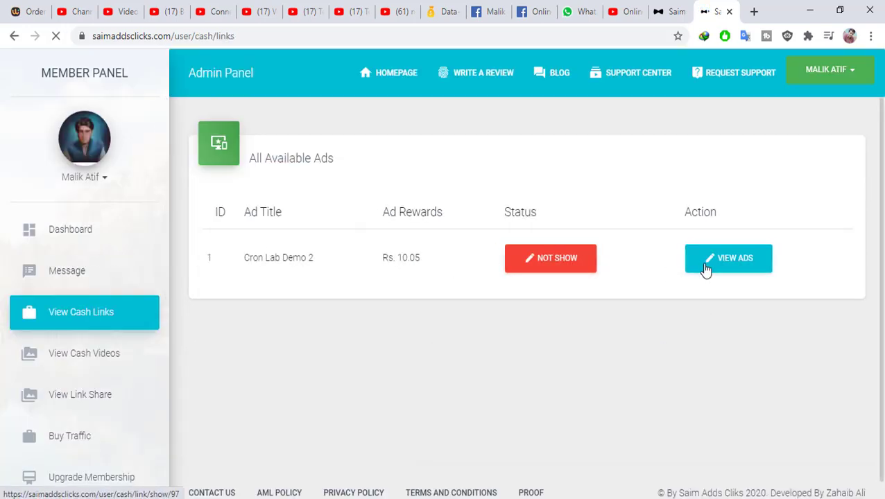
pyautogui.doubleClick(401, 257)
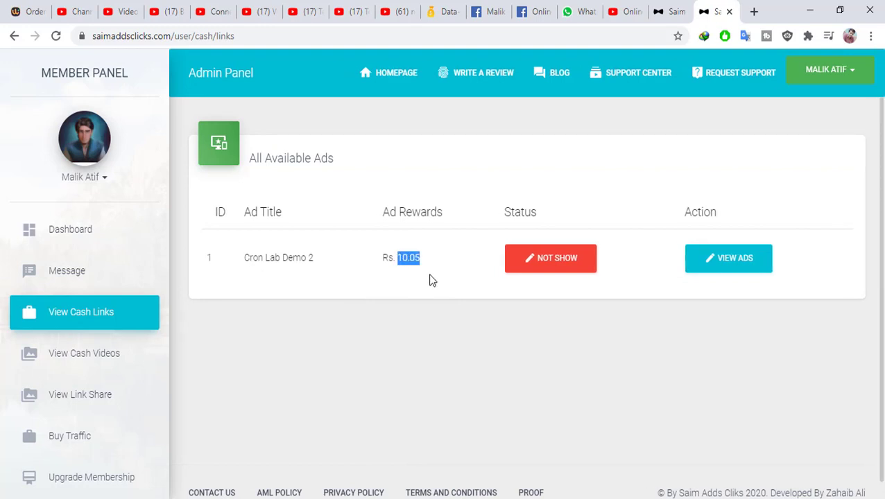
pyautogui.click(725, 257)
pyautogui.scroll(-1, 277, 271)
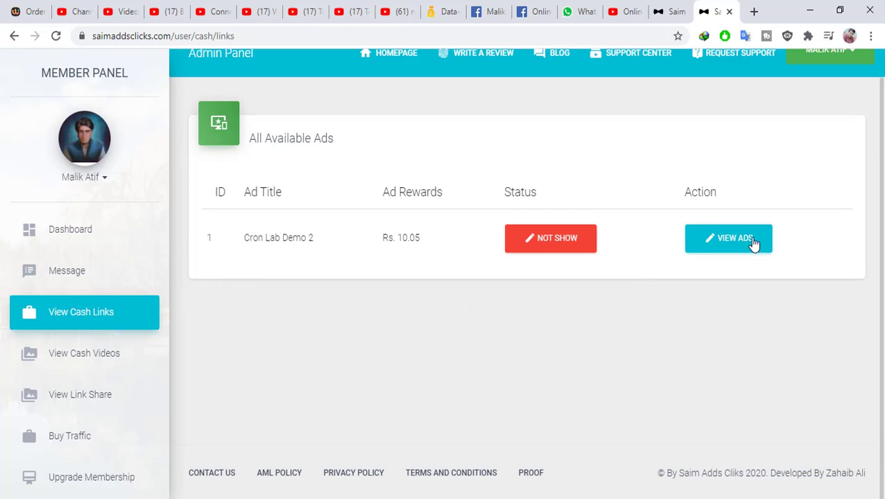
pyautogui.click(727, 248)
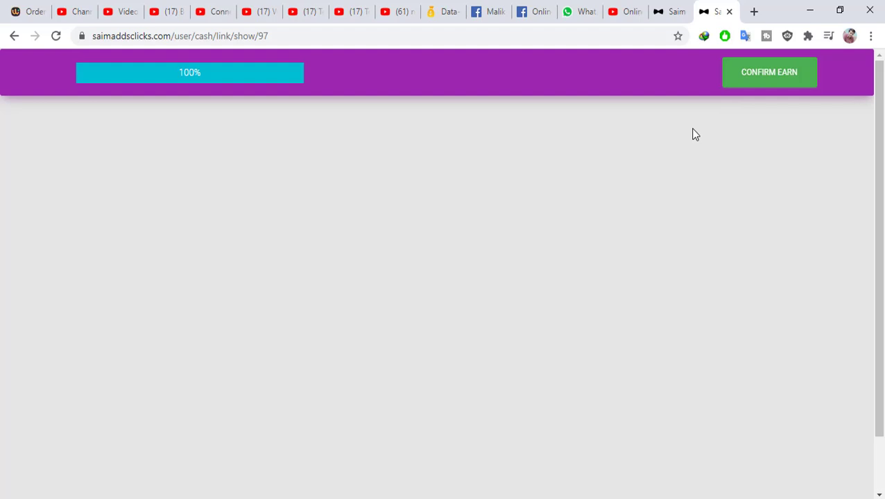
# Confirm the earning for the fully loaded Cron Lab Demo 2 ad and highlight its reward amount in the list
pyautogui.click(750, 83)
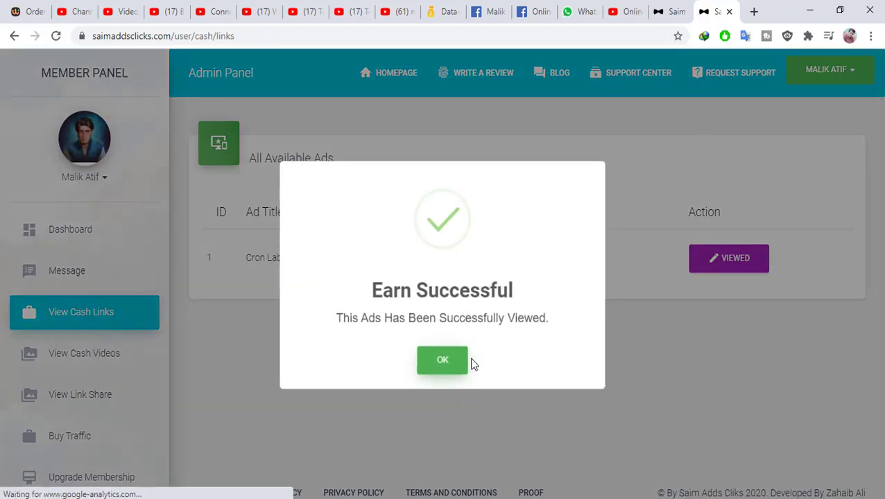
pyautogui.click(449, 362)
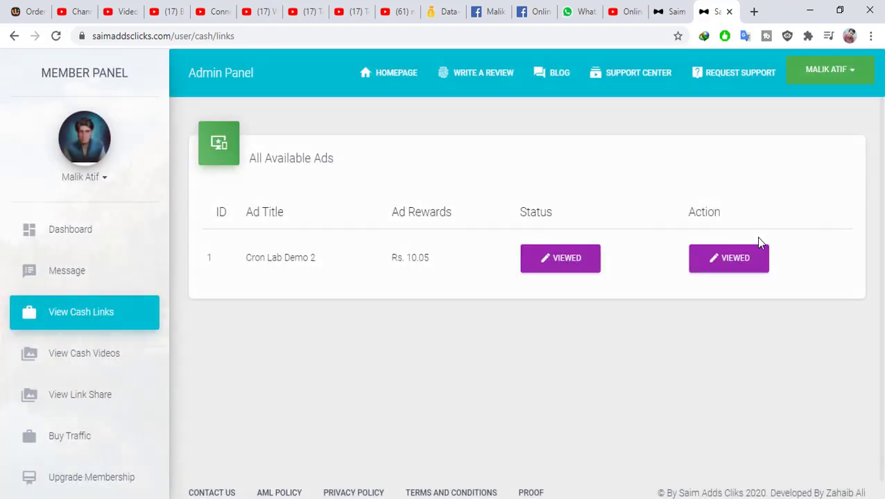
pyautogui.doubleClick(415, 258)
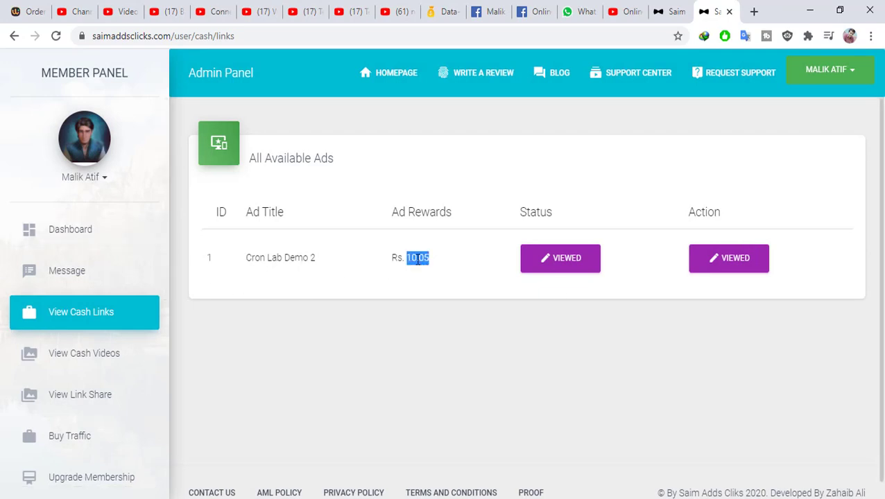
# Open the list of cash videos, start the Cron Lab Demo 5 video ad and mute its player
pyautogui.click(81, 359)
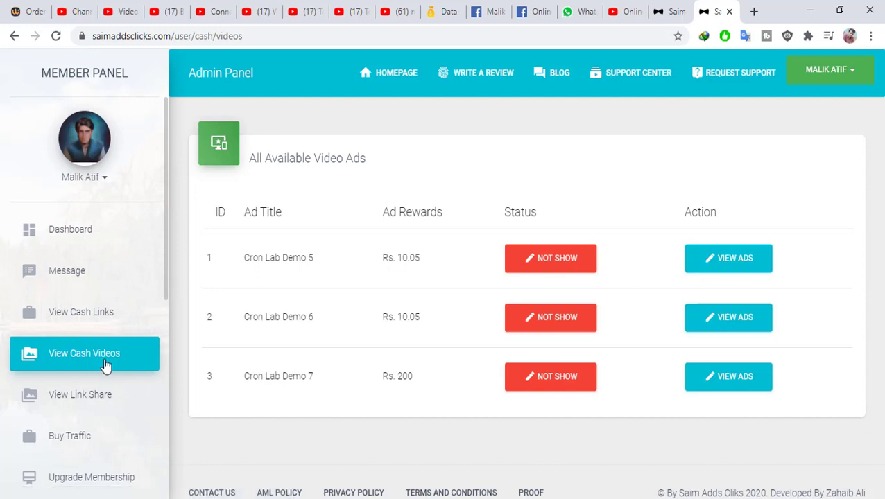
pyautogui.scroll(-1, 223, 364)
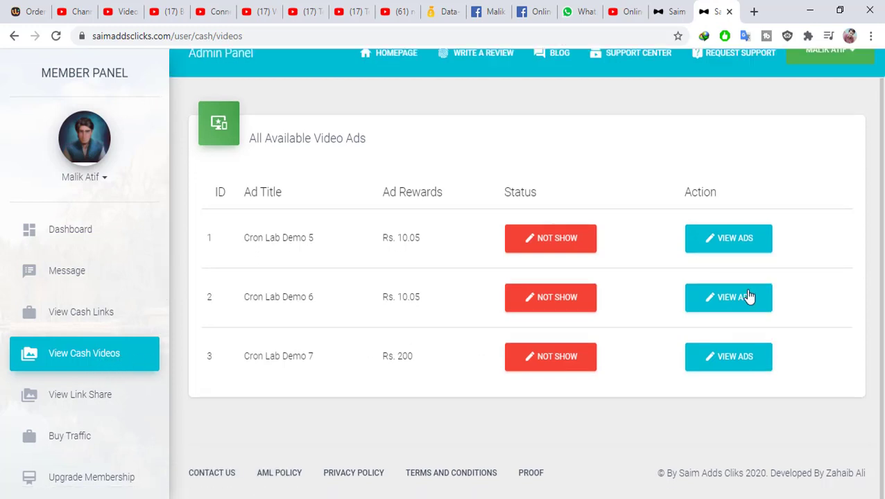
pyautogui.click(736, 244)
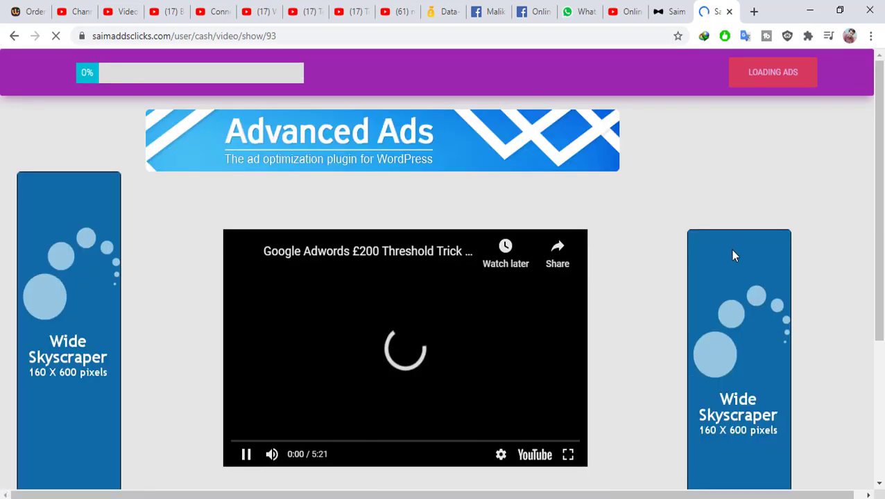
pyautogui.click(273, 456)
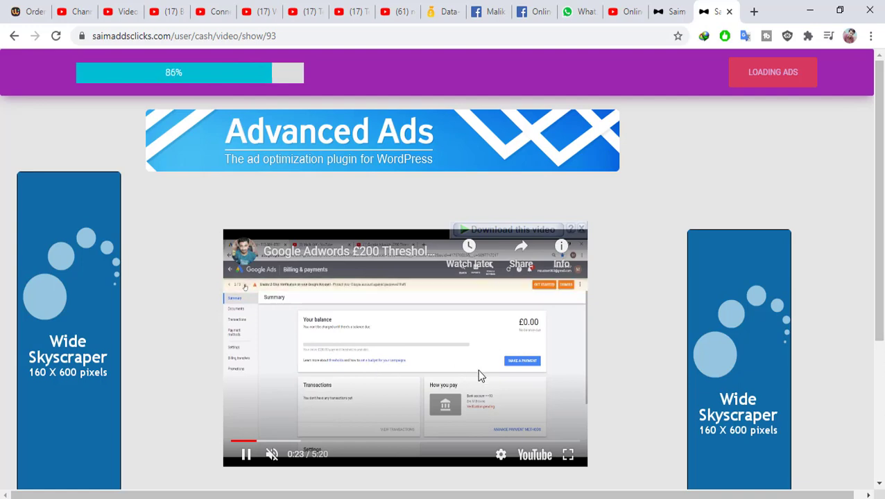
# Look over the banner ads around the playing video, and confirm the earning once the video ad has fully loaded
pyautogui.scroll(-3, 116, 295)
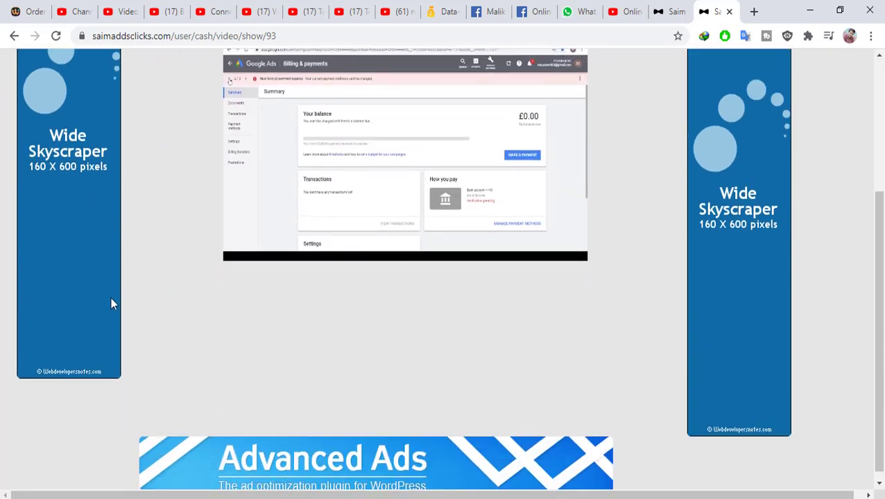
pyautogui.scroll(3, 111, 299)
pyautogui.scroll(-3, 697, 260)
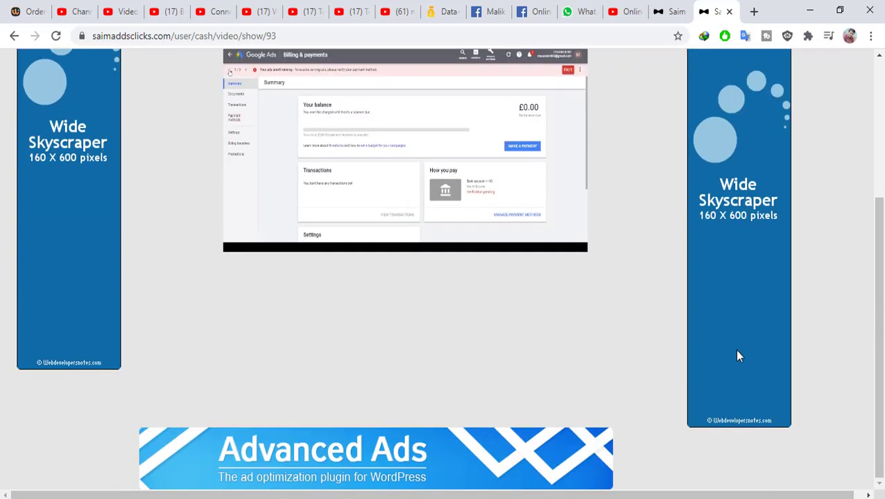
pyautogui.scroll(3, 643, 358)
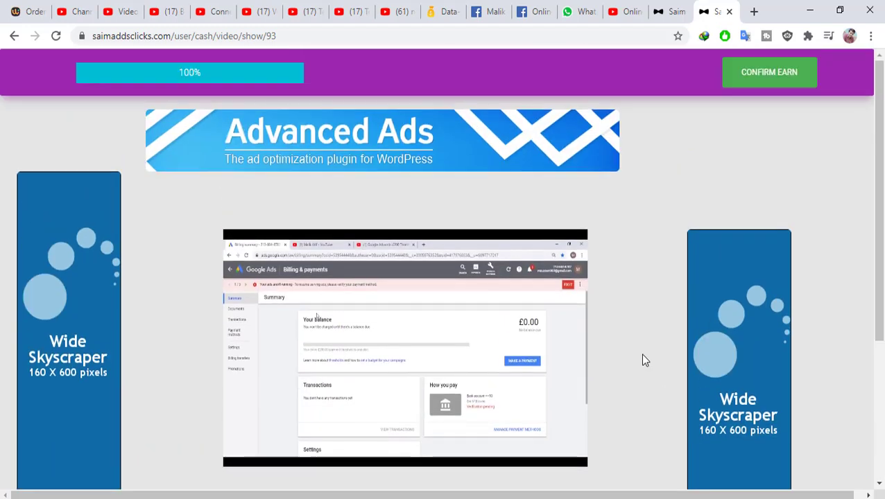
pyautogui.click(797, 65)
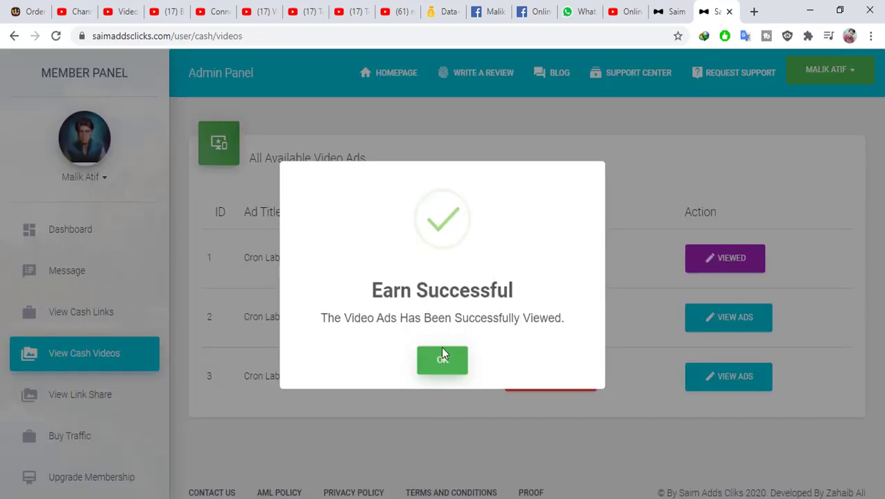
pyautogui.click(443, 358)
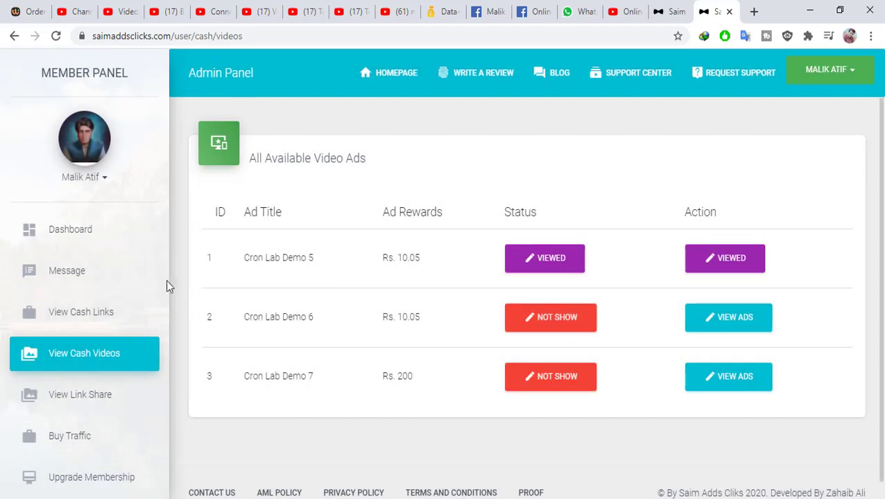
# Try to open the Link Share ads page and close the resulting dialog
pyautogui.scroll(-1, 142, 306)
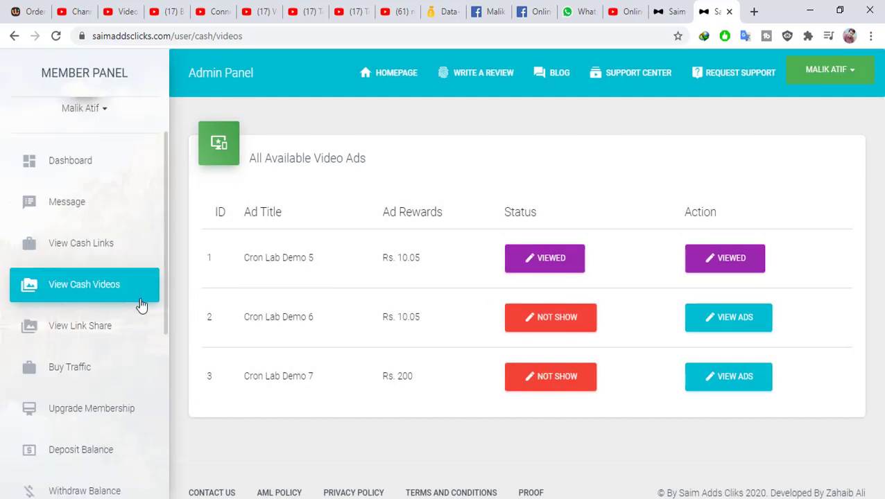
pyautogui.click(104, 340)
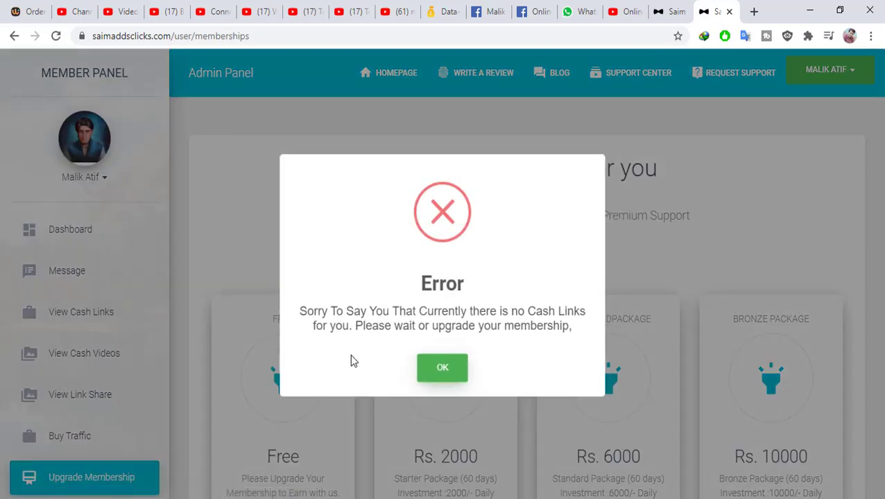
pyautogui.click(431, 370)
# Look over the membership packages, and open the Buy Traffic page to examine its website advert plans
pyautogui.scroll(-1, 213, 326)
pyautogui.scroll(-3, 97, 305)
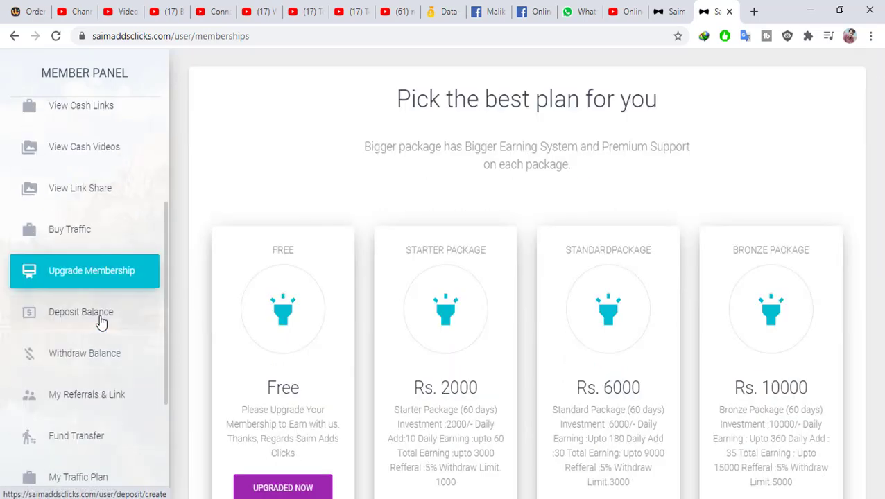
pyautogui.scroll(2, 88, 324)
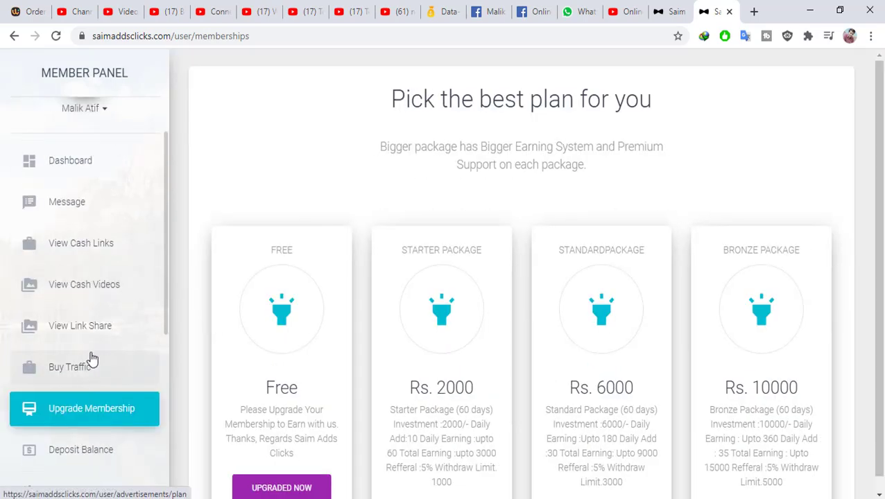
pyautogui.click(77, 378)
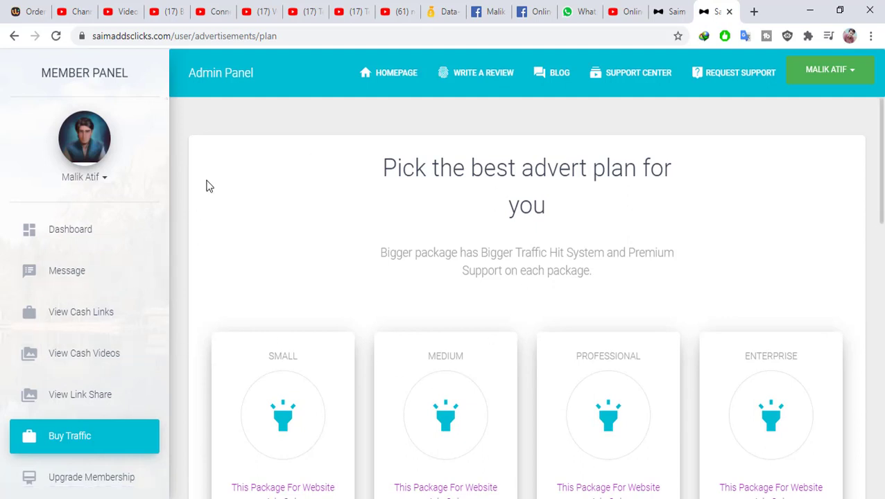
pyautogui.scroll(-2, 208, 186)
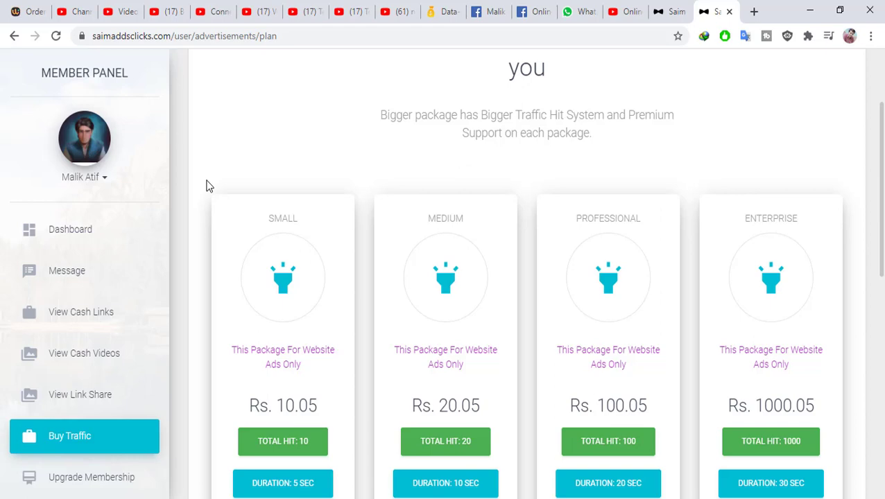
# Look over the remaining traffic plans, and open the Upgrade Membership page to examine its packages down to the Silver Package
pyautogui.scroll(-4, 208, 185)
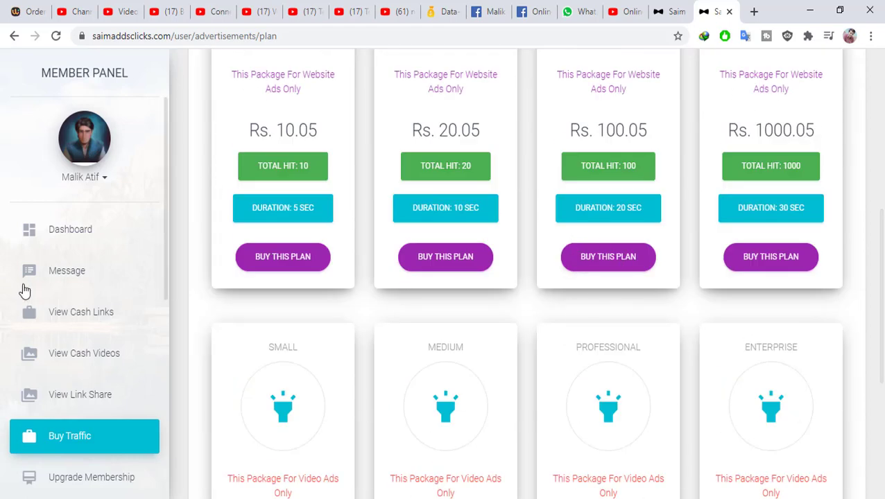
pyautogui.scroll(-2, 24, 291)
pyautogui.click(72, 358)
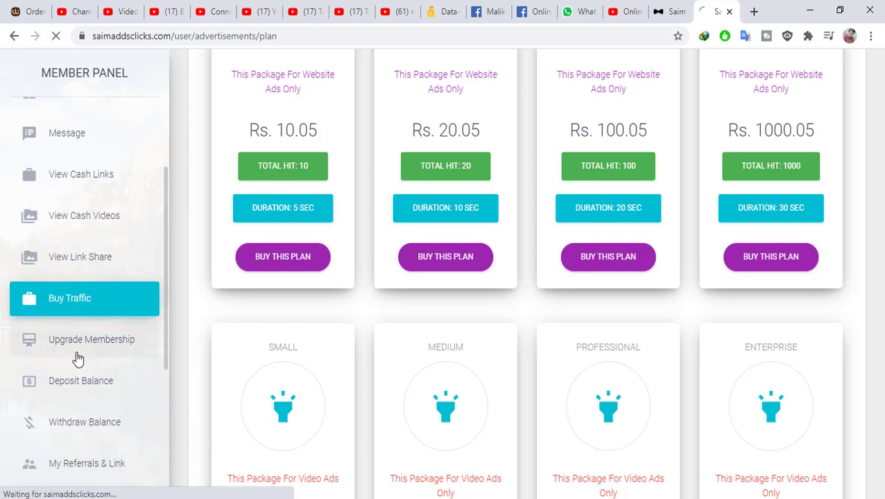
pyautogui.scroll(-4, 382, 331)
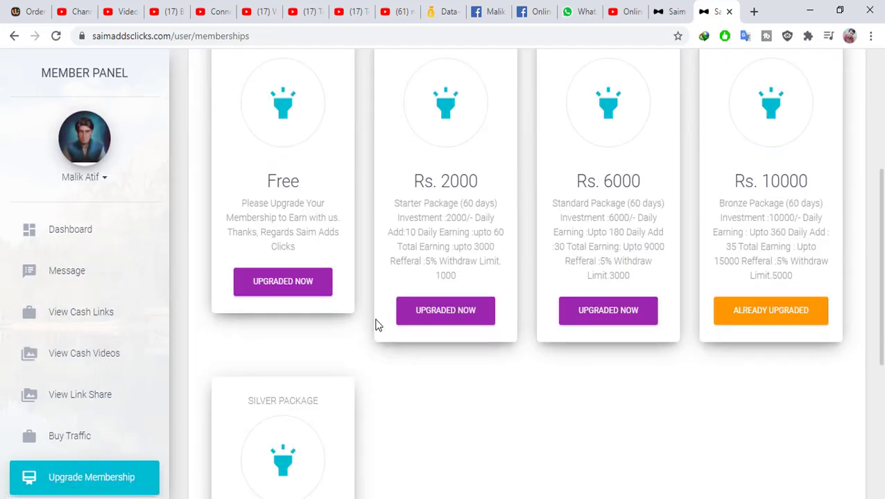
pyautogui.scroll(-5, 384, 333)
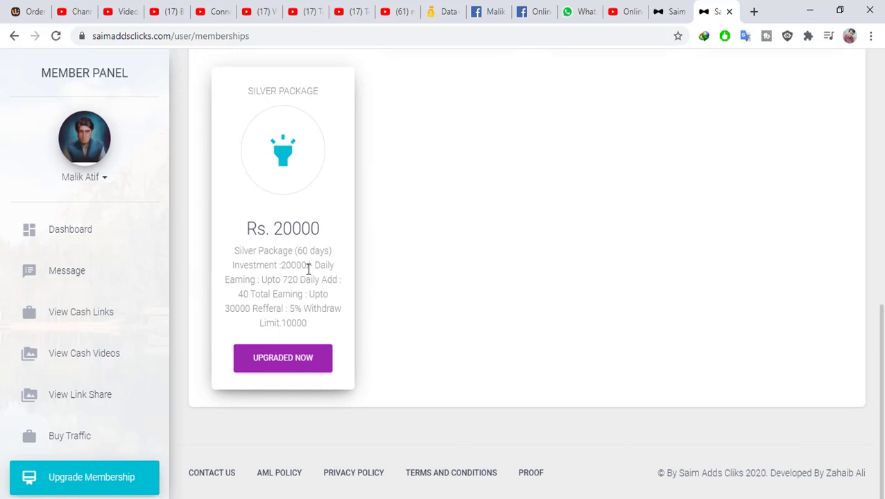
pyautogui.scroll(4, 520, 302)
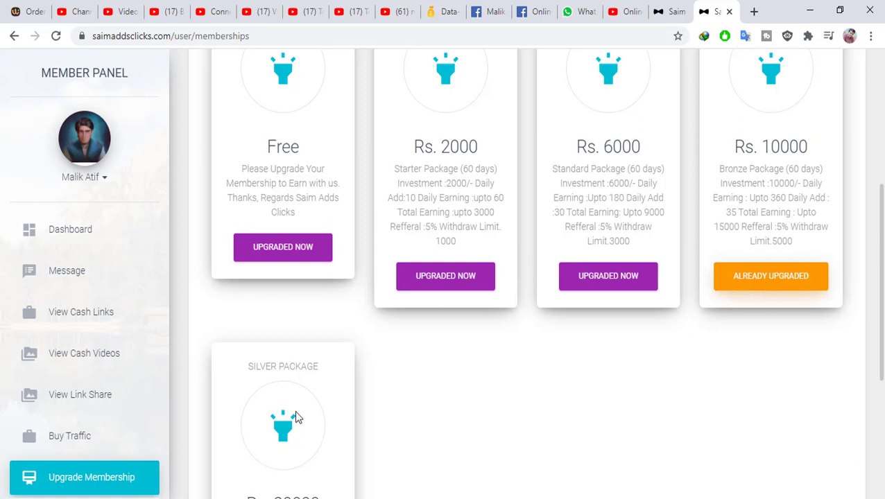
# Open the Deposit Balance page and choose Crypto Currency as the instant deposit gateway
pyautogui.scroll(-2, 89, 350)
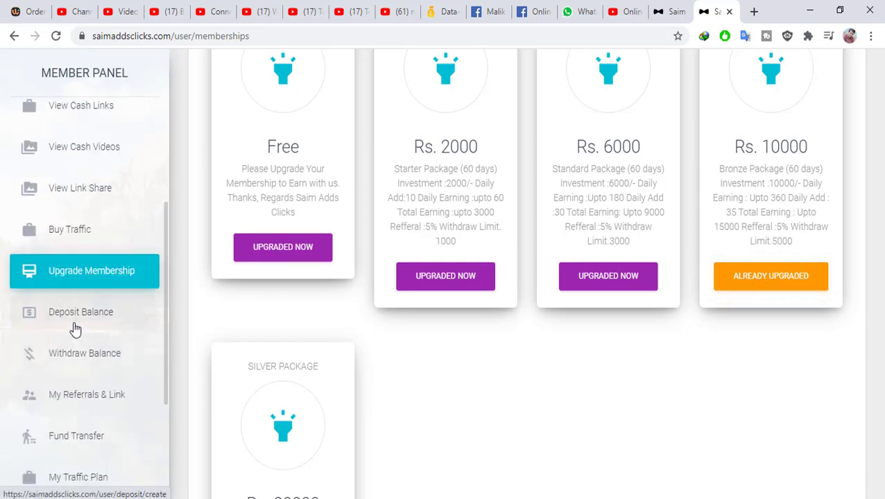
pyautogui.click(74, 328)
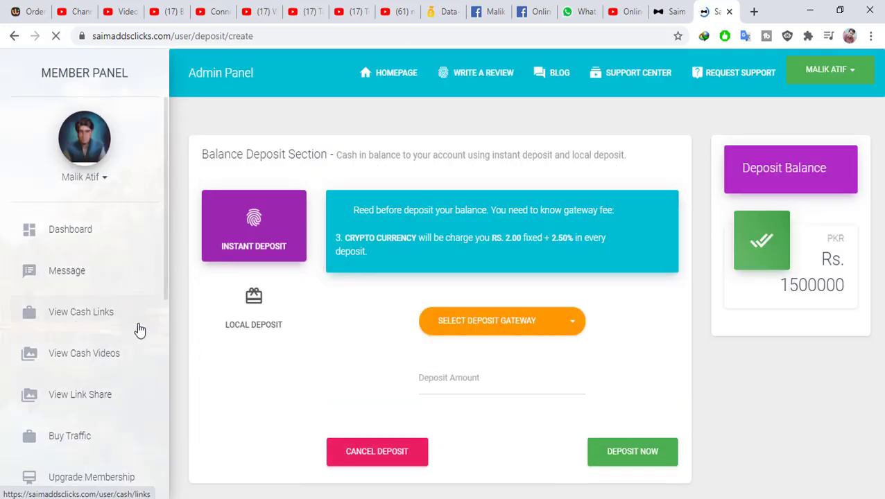
pyautogui.click(461, 335)
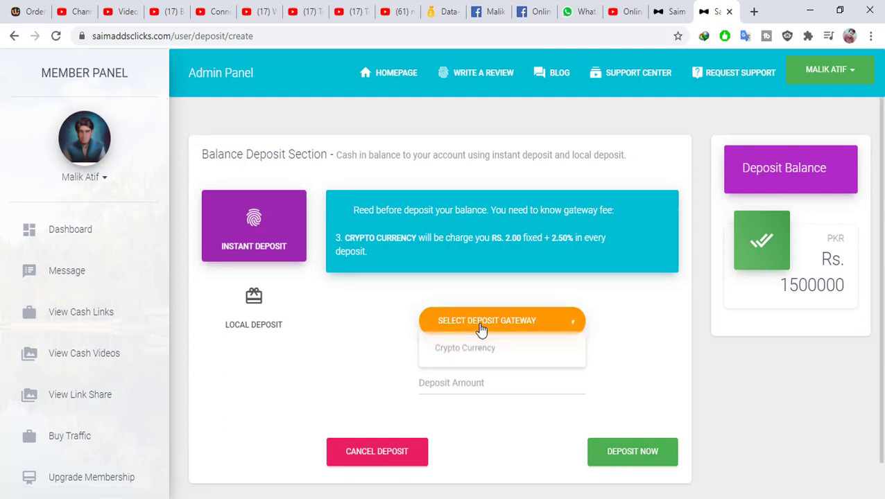
pyautogui.click(459, 361)
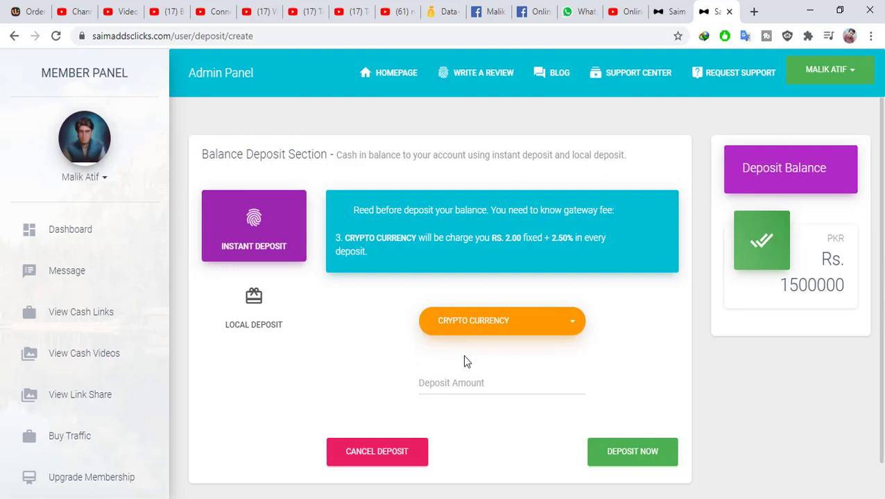
# Try to submit the Crypto Currency deposit with an amount of 50, highlight the required minimum and dismiss the dialog
pyautogui.click(458, 389)
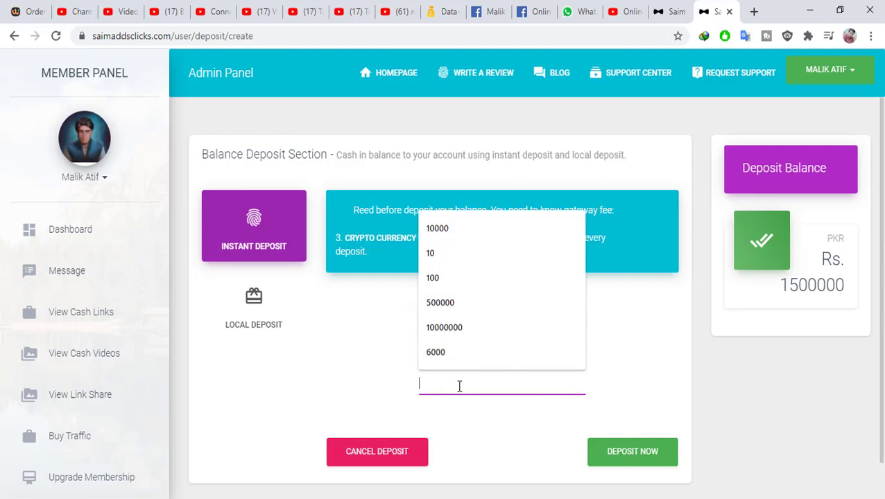
pyautogui.write('50')
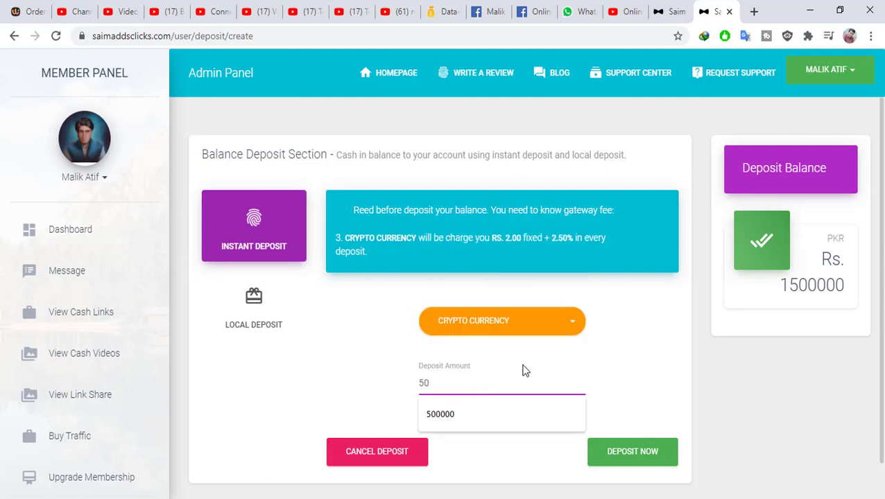
pyautogui.write('.')
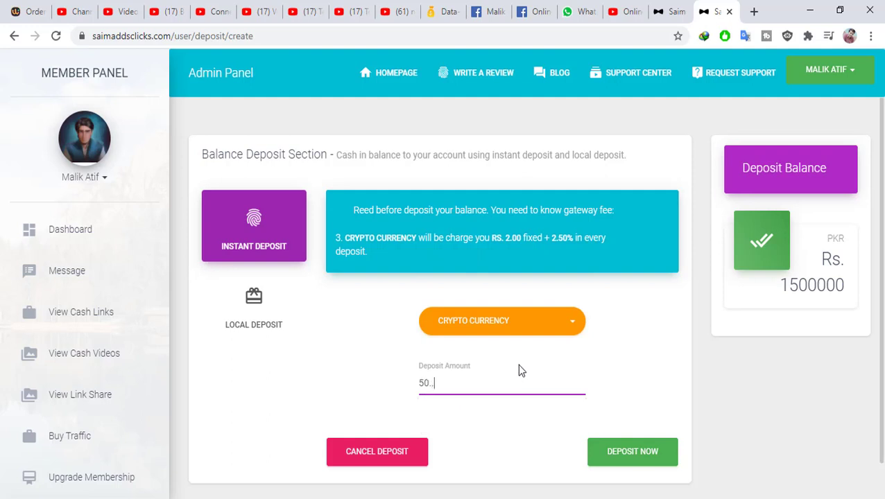
pyautogui.press('BackSpace')
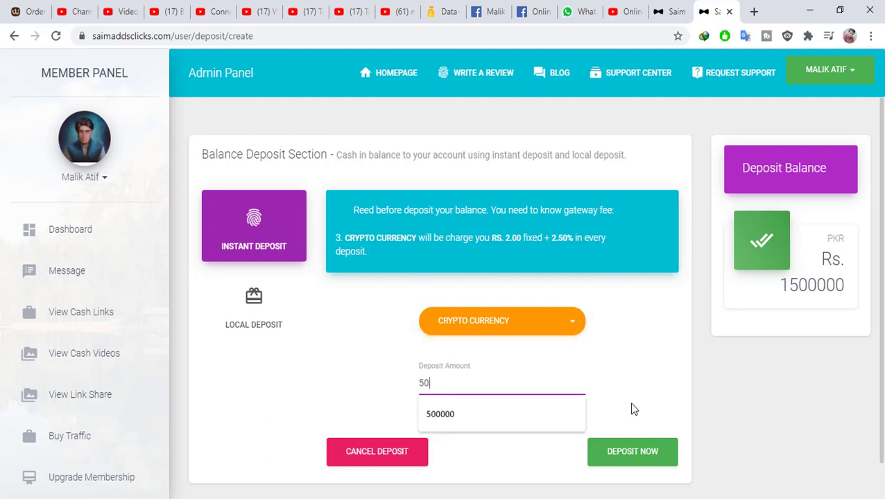
pyautogui.click(631, 460)
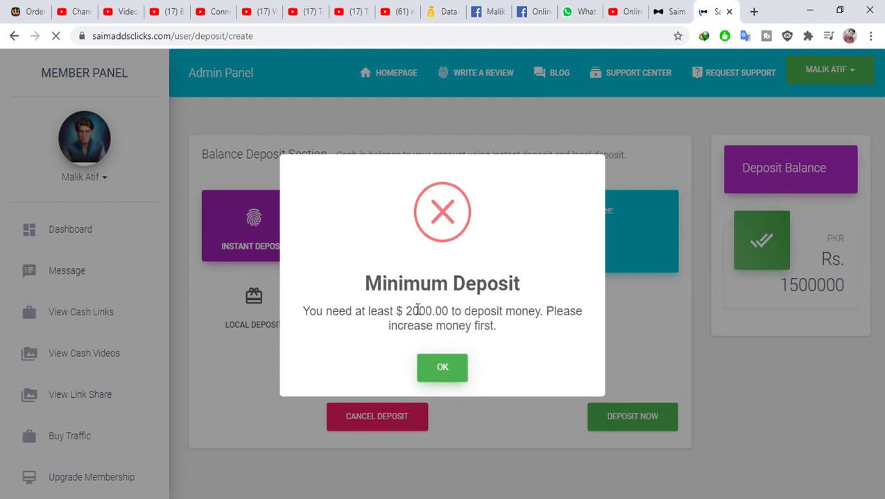
pyautogui.moveTo(418, 310)
pyautogui.mouseDown()
pyautogui.moveTo(324, 313)
pyautogui.moveTo(408, 312)
pyautogui.mouseUp()
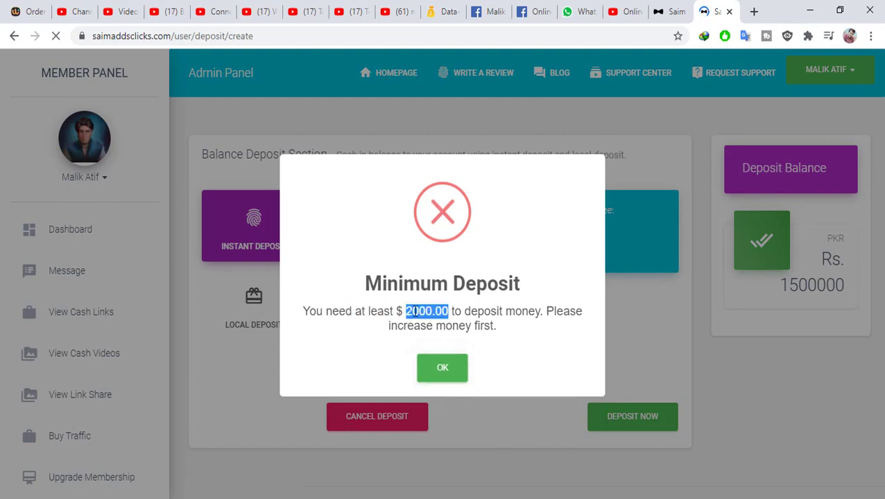
pyautogui.click(456, 375)
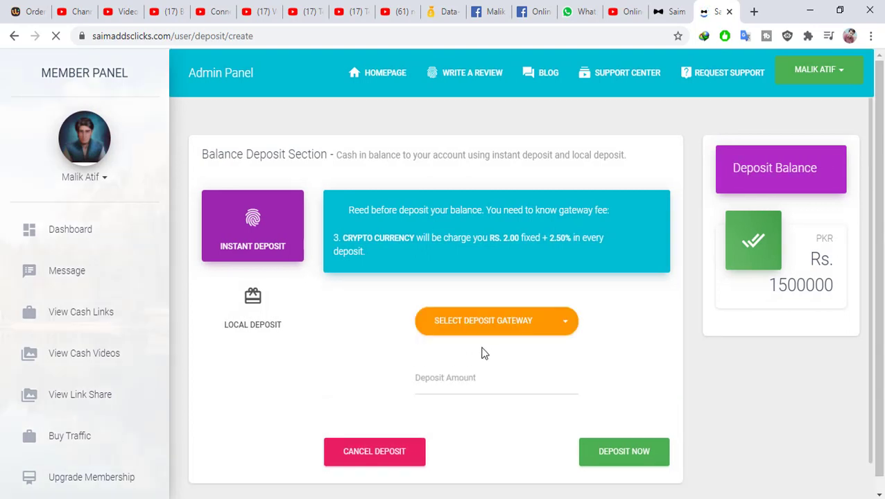
# Try to submit an instant deposit of 2000 without choosing a deposit gateway
pyautogui.click(486, 377)
pyautogui.write('2000')
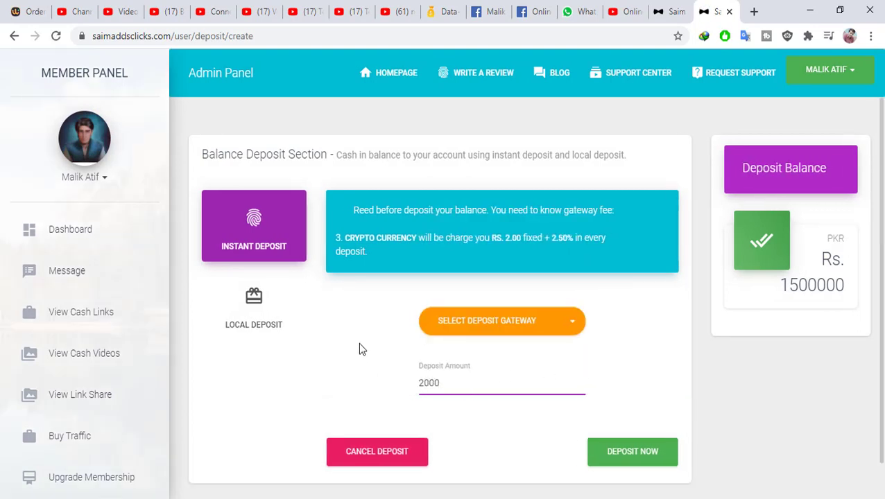
pyautogui.click(612, 450)
pyautogui.scroll(-2, 492, 374)
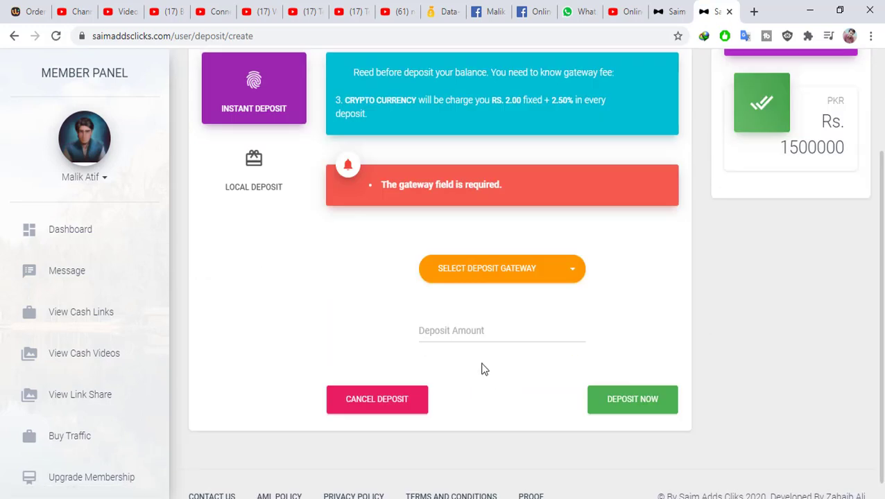
# Choose Crypto Currency as the gateway and submit an instant deposit of 200000 for preview
pyautogui.click(490, 329)
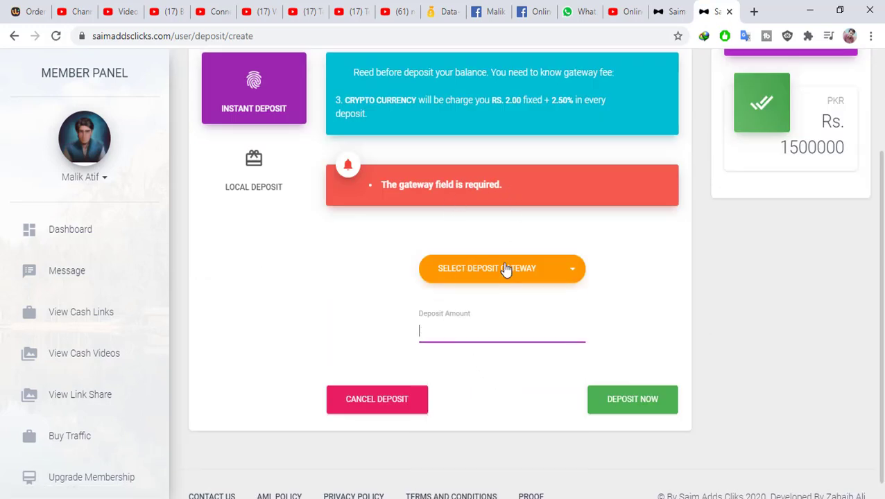
pyautogui.click(505, 268)
pyautogui.click(474, 309)
pyautogui.click(480, 331)
pyautogui.write('20')
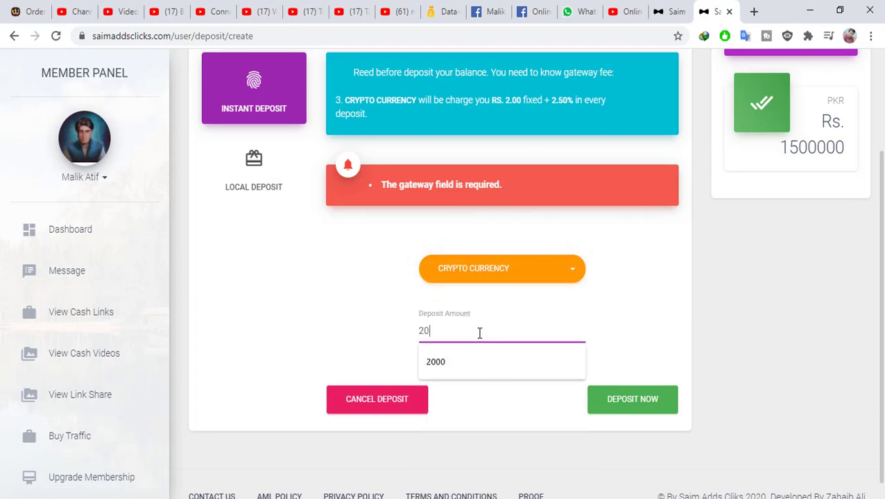
pyautogui.write('0000')
pyautogui.click(633, 405)
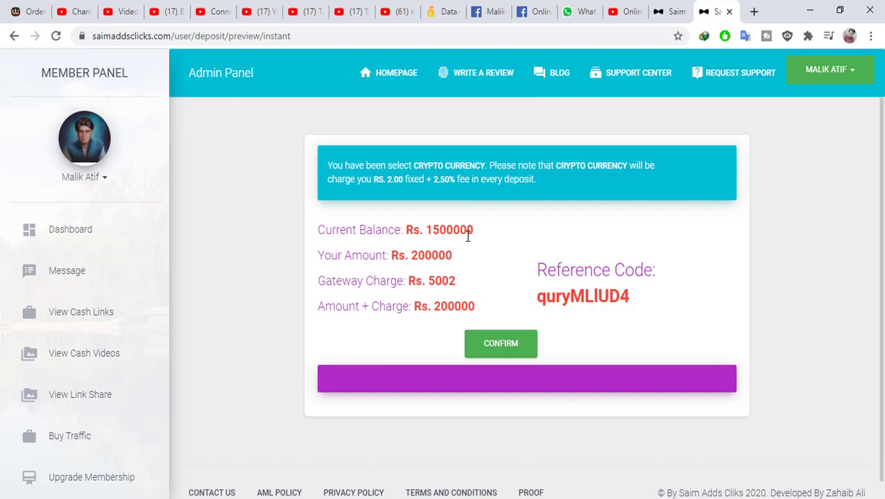
# Check which cryptocurrency is offered for confirming the deposit, and return to the deposit form without confirming it
pyautogui.click(501, 344)
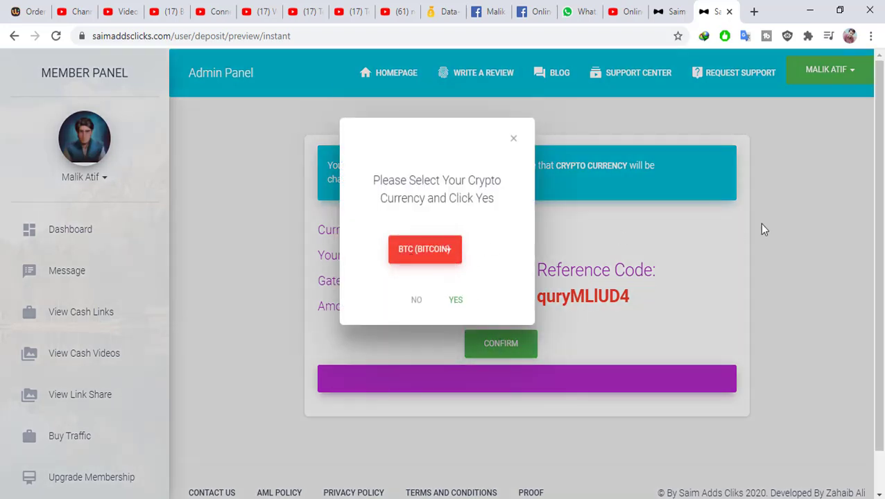
pyautogui.click(514, 142)
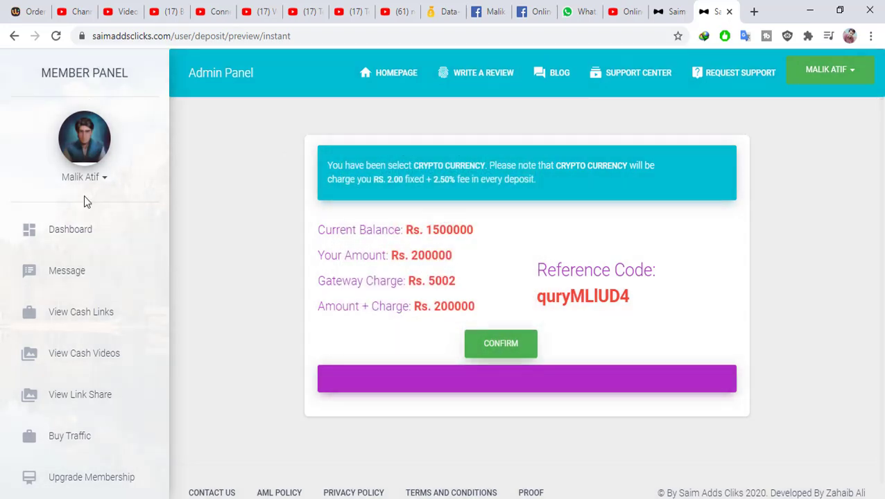
pyautogui.click(13, 36)
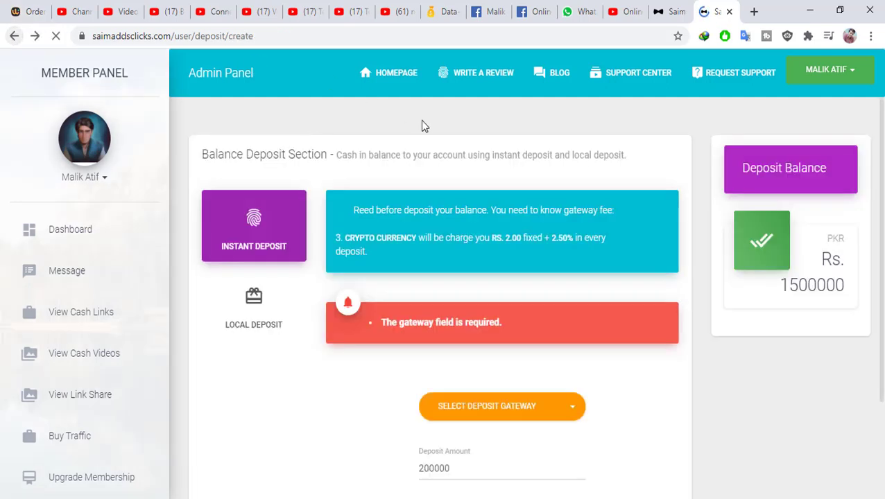
# Switch to the local deposit form and select JazzCash as its deposit gateway
pyautogui.scroll(-2, 293, 262)
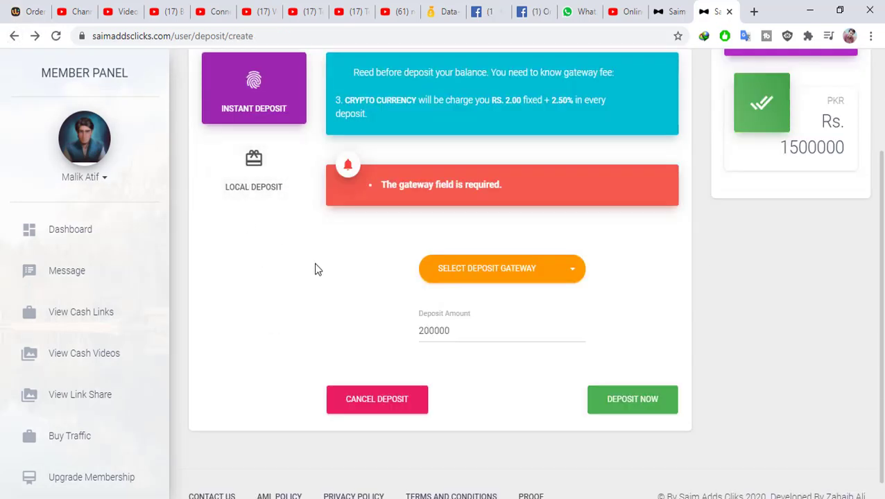
pyautogui.click(267, 184)
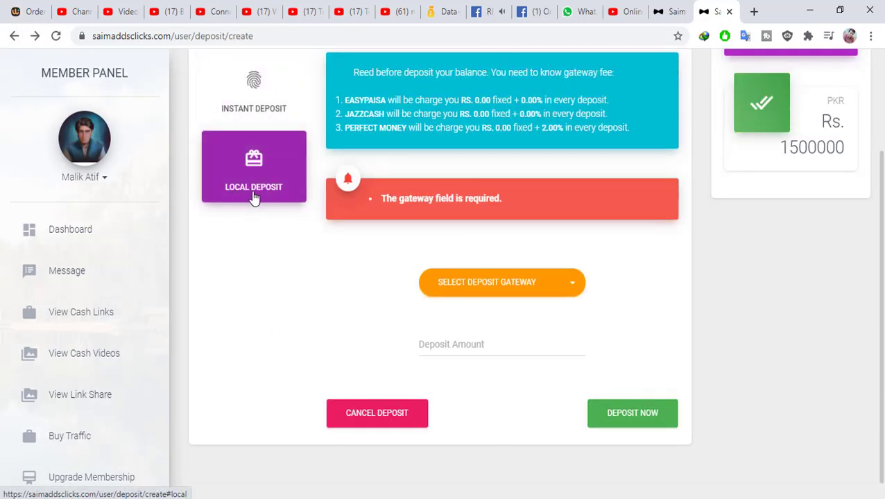
pyautogui.click(529, 290)
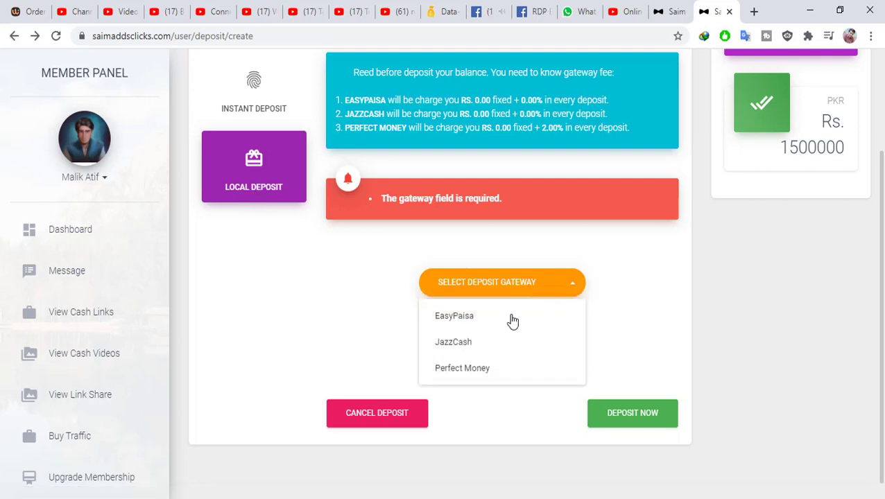
pyautogui.click(475, 345)
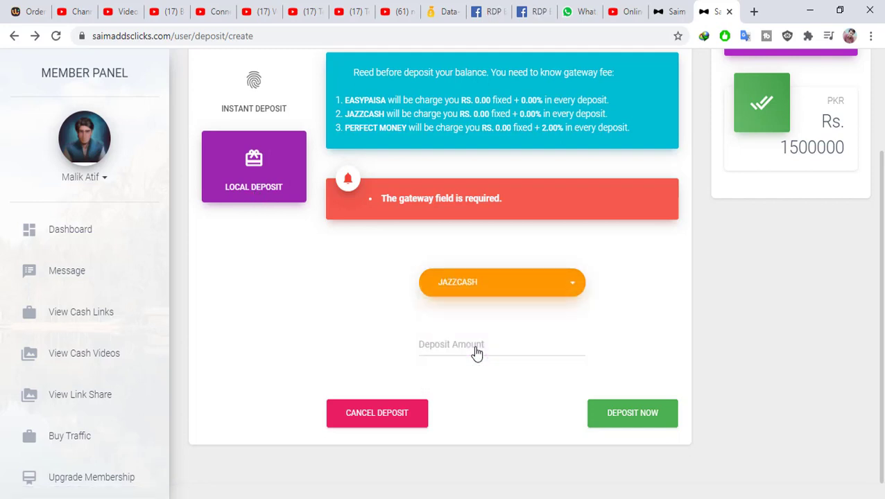
pyautogui.click(484, 281)
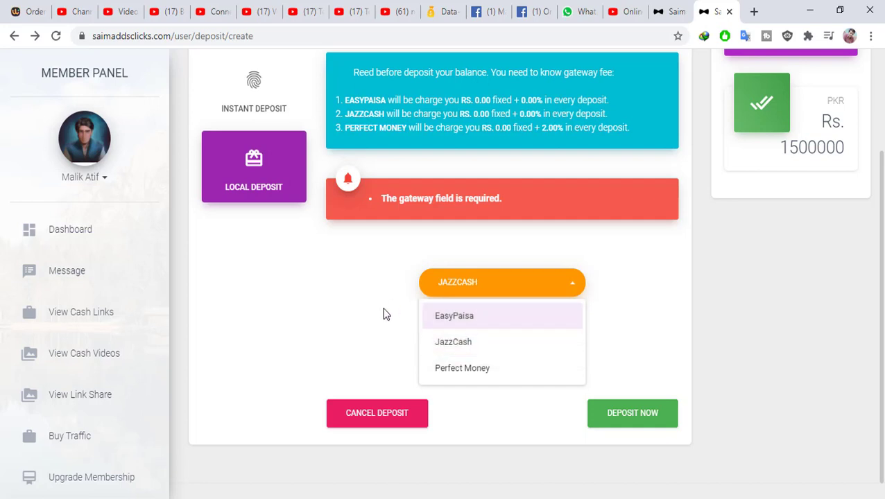
pyautogui.click(451, 347)
# Set the local deposit amount to 500000 and submit it for preview
pyautogui.click(465, 347)
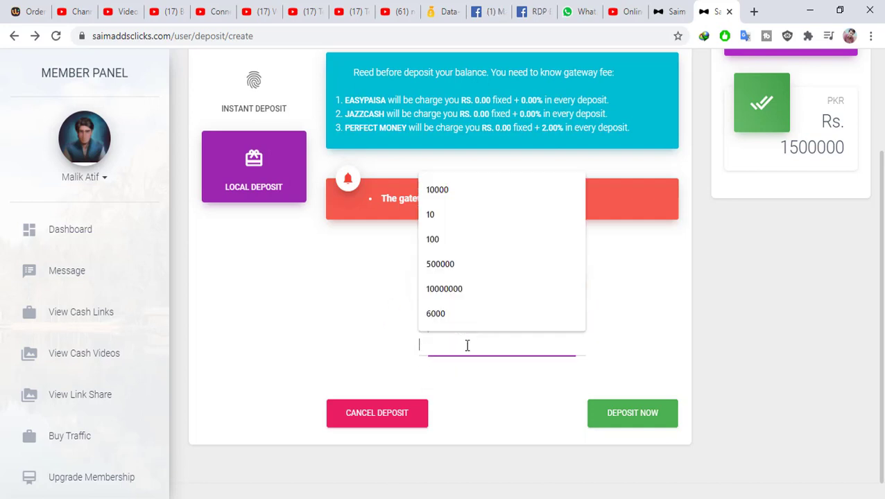
pyautogui.click(456, 262)
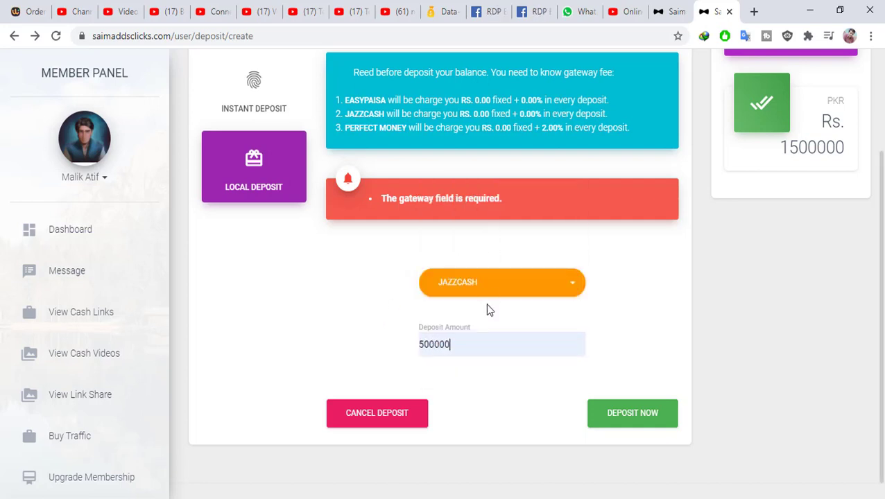
pyautogui.click(619, 422)
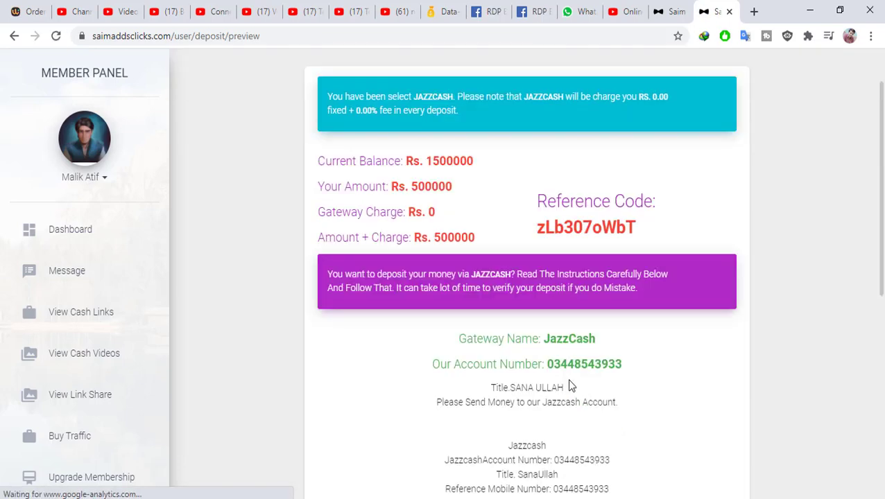
# Read the JazzCash payment instructions, highlighting the gateway's account number and the line about verifying the payment
pyautogui.scroll(-3, 568, 386)
pyautogui.doubleClick(519, 240)
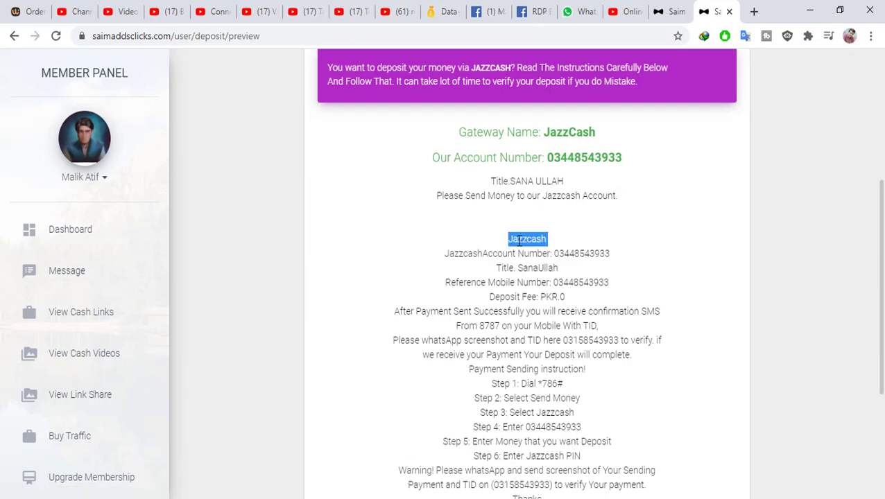
pyautogui.moveTo(622, 158); pyautogui.dragTo(490, 157)
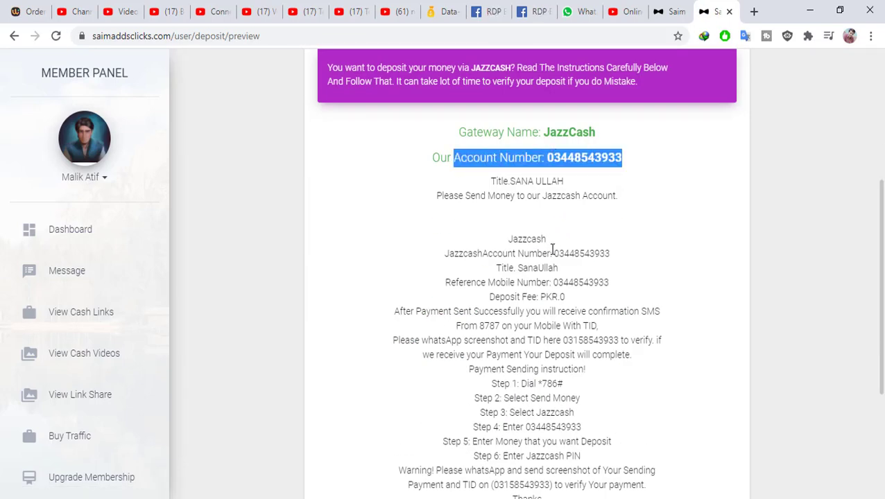
pyautogui.scroll(-3, 553, 249)
pyautogui.moveTo(492, 260); pyautogui.dragTo(629, 257)
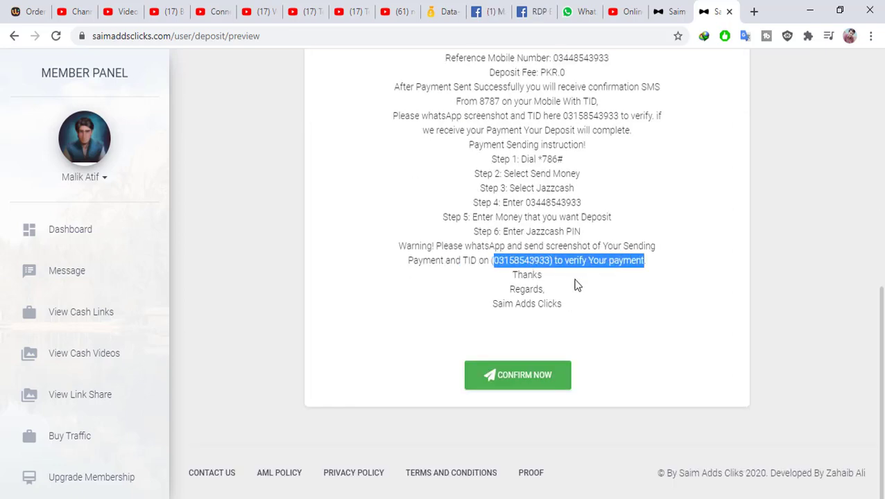
# Open the balance withdrawal page and review its gateway fees and withdrawal form
pyautogui.click(559, 295)
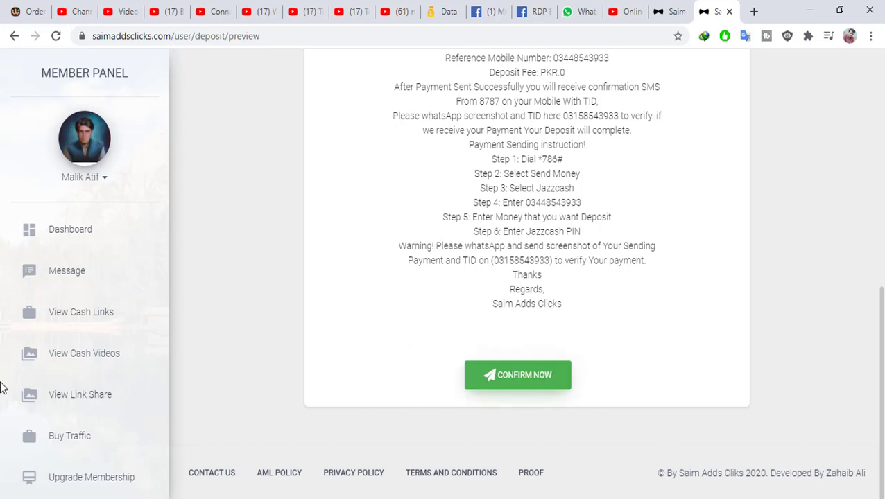
pyautogui.scroll(-4, 54, 320)
pyautogui.scroll(-2, 63, 311)
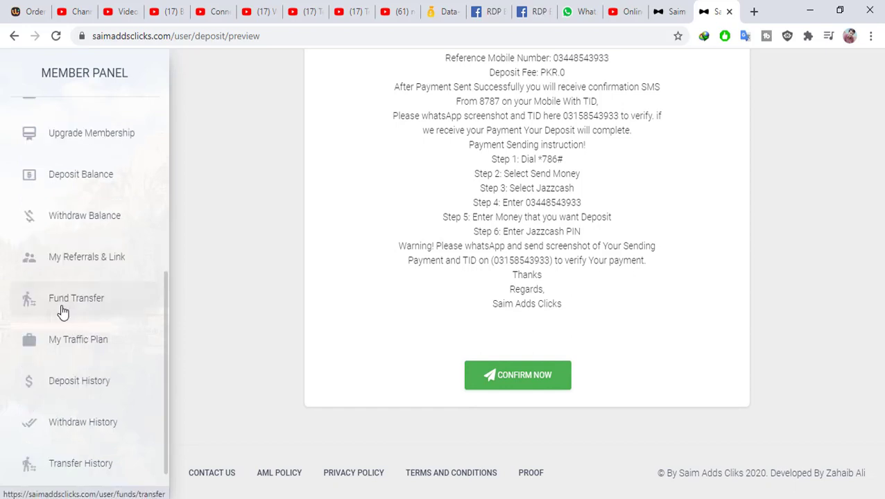
pyautogui.click(107, 222)
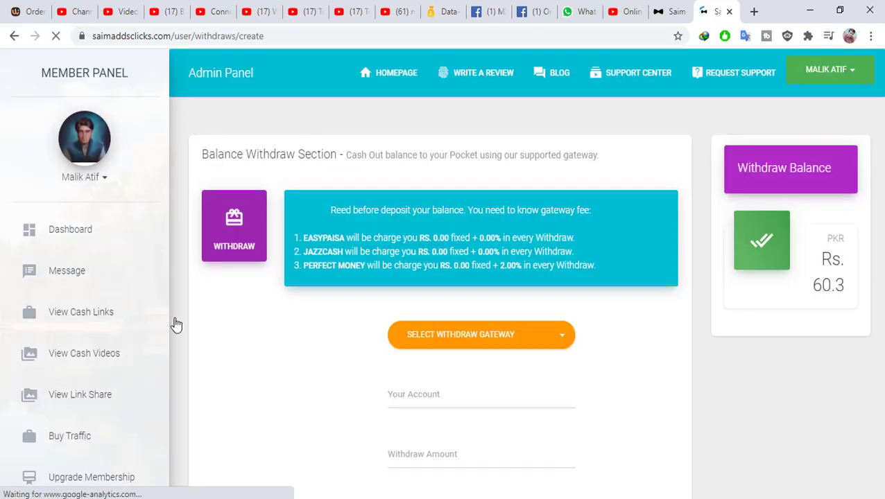
pyautogui.scroll(-3, 461, 308)
pyautogui.scroll(1, 333, 396)
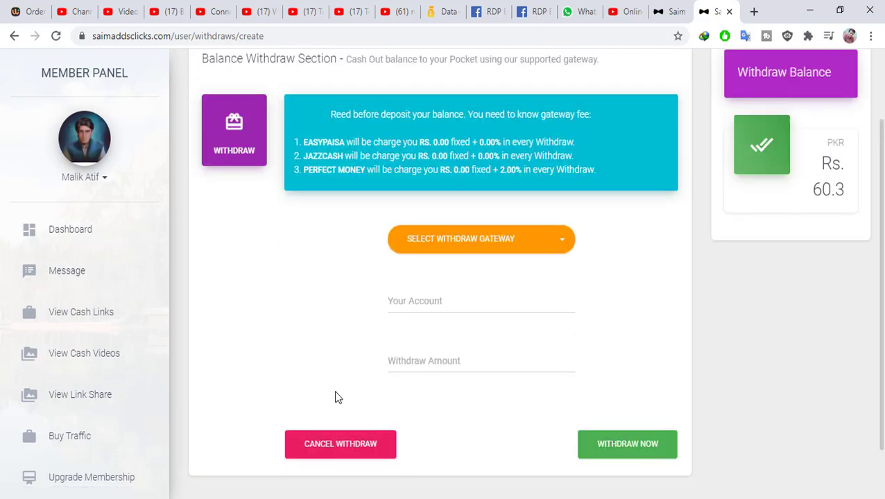
# Open the deposit history and review the past deposits with their gateways, amounts and statuses
pyautogui.scroll(-2, 104, 357)
pyautogui.scroll(-4, 43, 326)
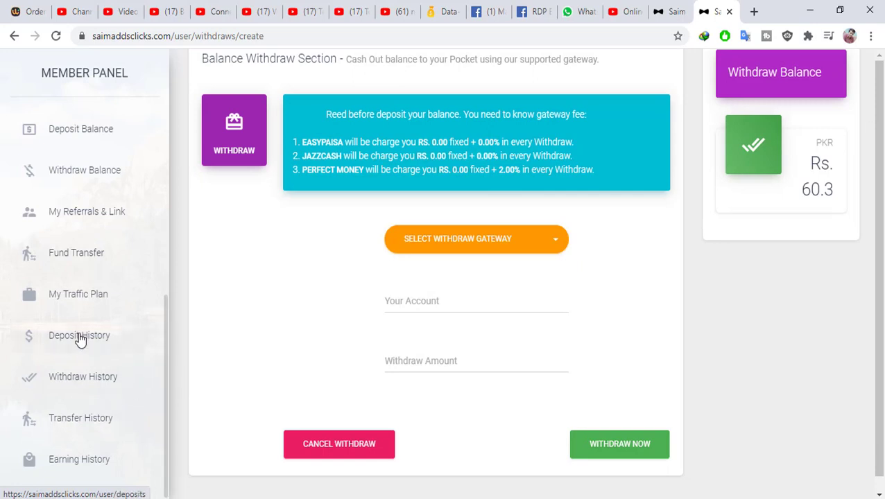
pyautogui.click(94, 347)
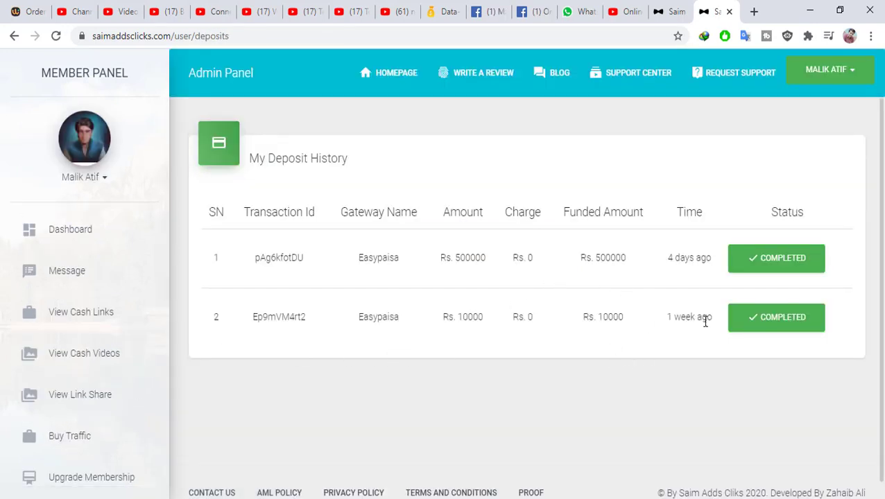
# Open the earning history and look through the sources, amounts and details of the recorded earnings
pyautogui.scroll(-5, 8, 316)
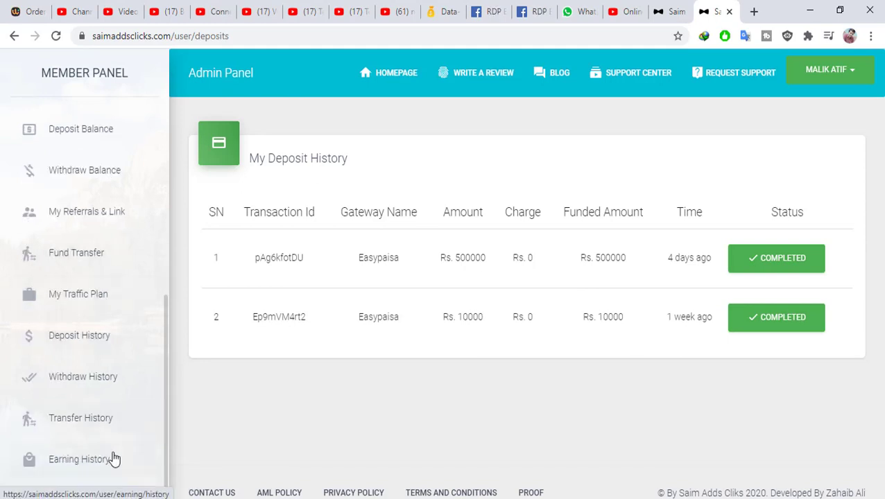
pyautogui.click(80, 468)
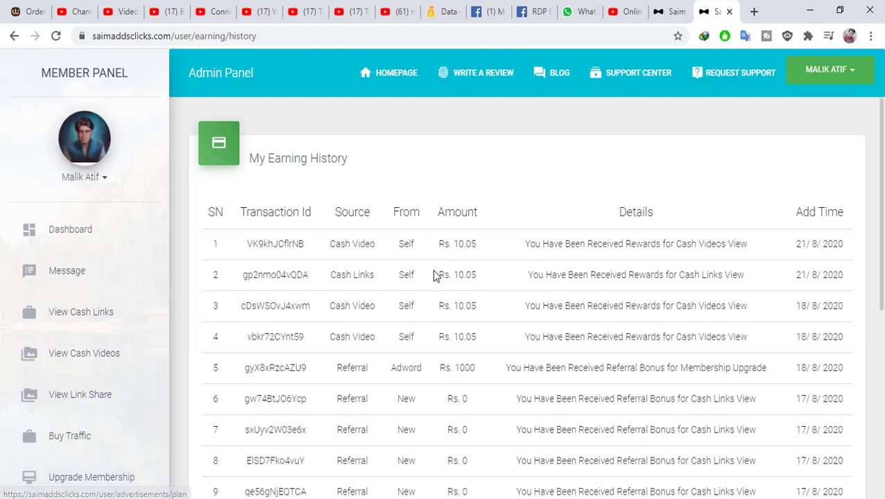
pyautogui.scroll(-5, 543, 231)
pyautogui.scroll(5, 533, 355)
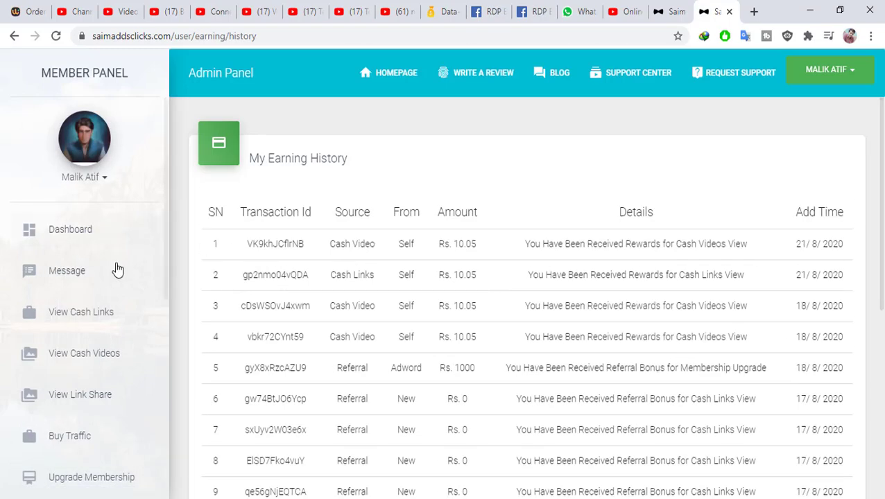
# Switch to the admin panel, read the purchase code error and dismiss it
pyautogui.click(227, 80)
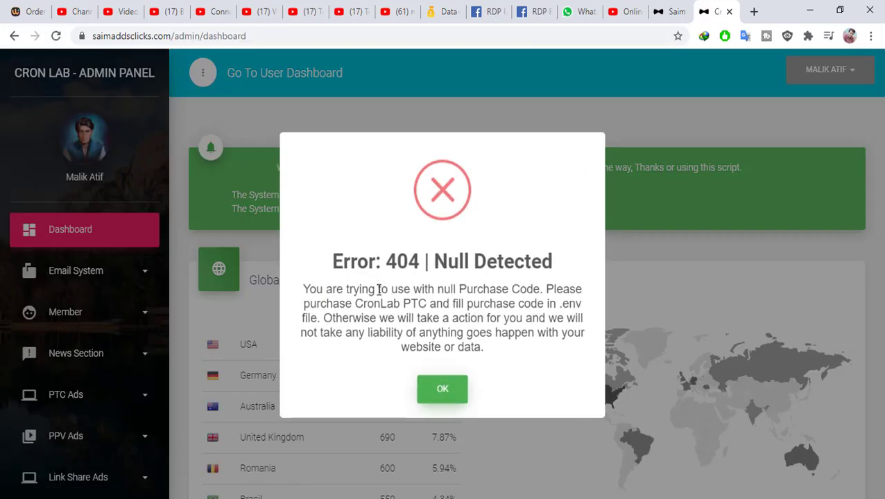
pyautogui.moveTo(356, 260); pyautogui.dragTo(483, 318)
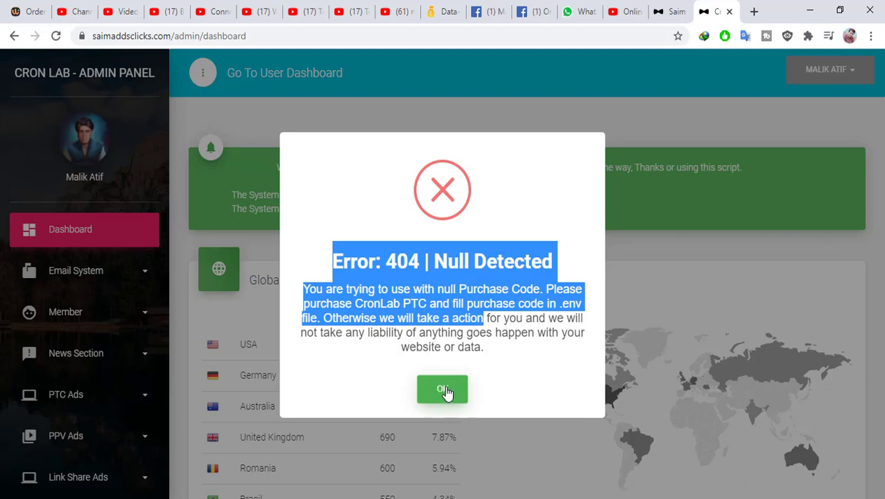
pyautogui.click(444, 390)
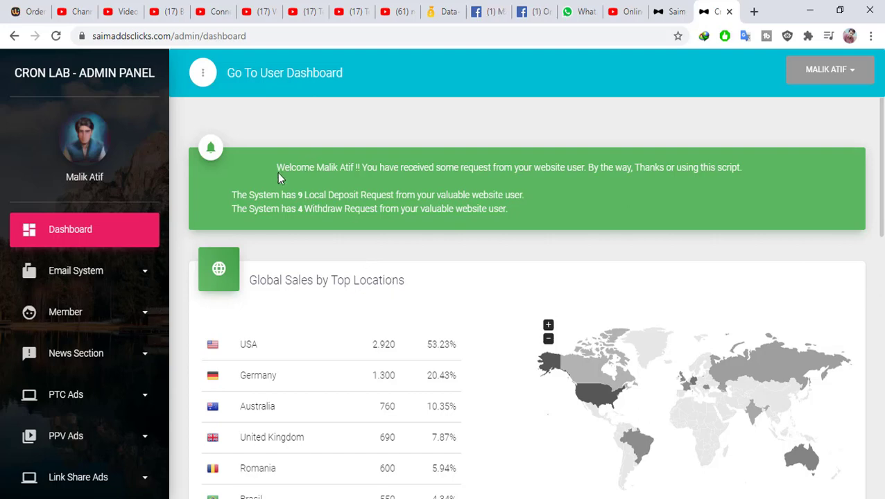
# Highlight the admin dashboard's welcome notice and its lines about local deposit and withdraw requests
pyautogui.moveTo(277, 171); pyautogui.dragTo(459, 170)
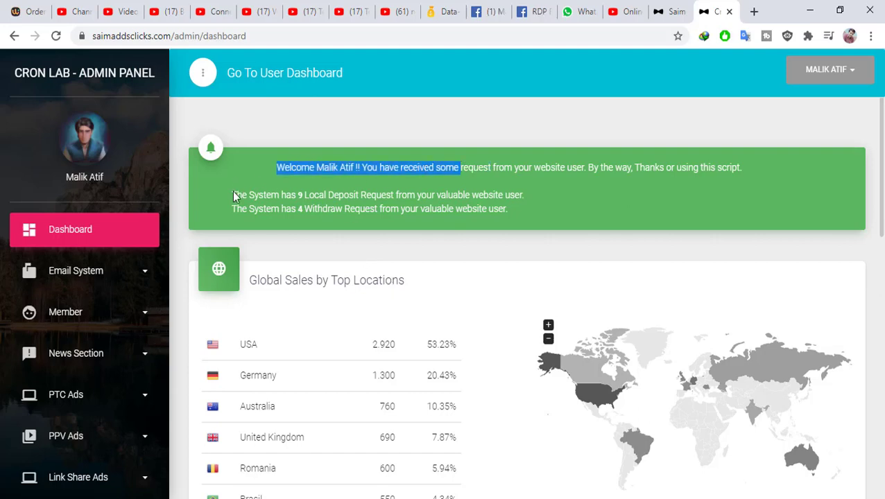
pyautogui.moveTo(233, 196); pyautogui.dragTo(413, 198)
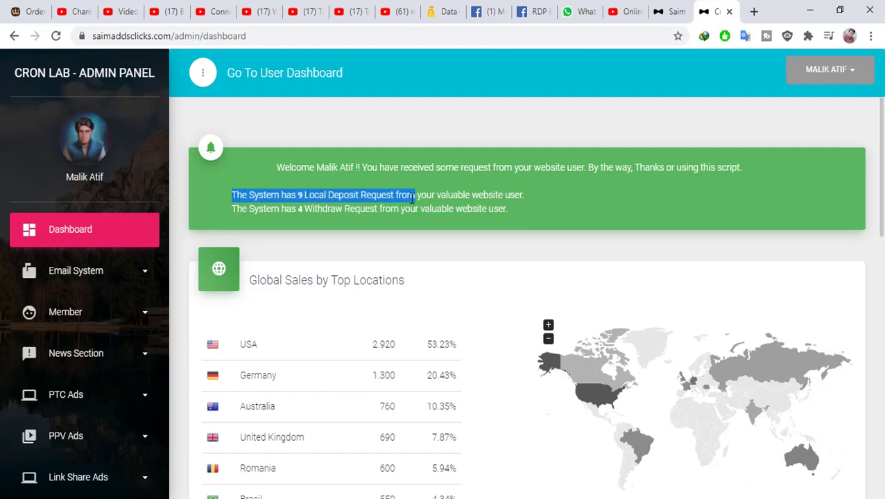
pyautogui.moveTo(232, 208); pyautogui.dragTo(413, 209)
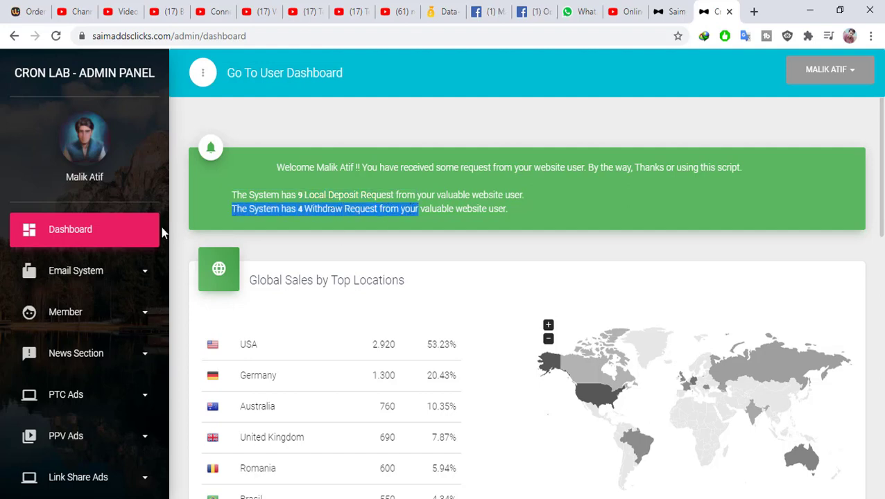
# Show the admin panel's email system options and open the list of all members
pyautogui.scroll(-1, 63, 232)
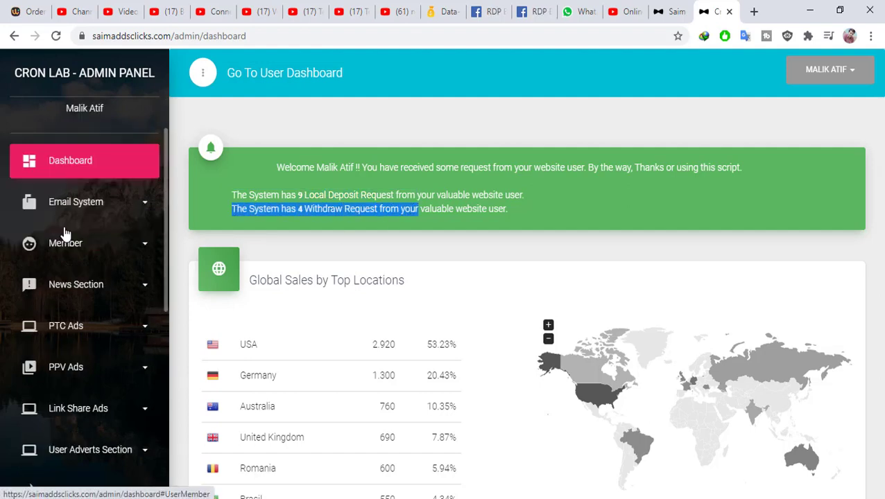
pyautogui.click(101, 209)
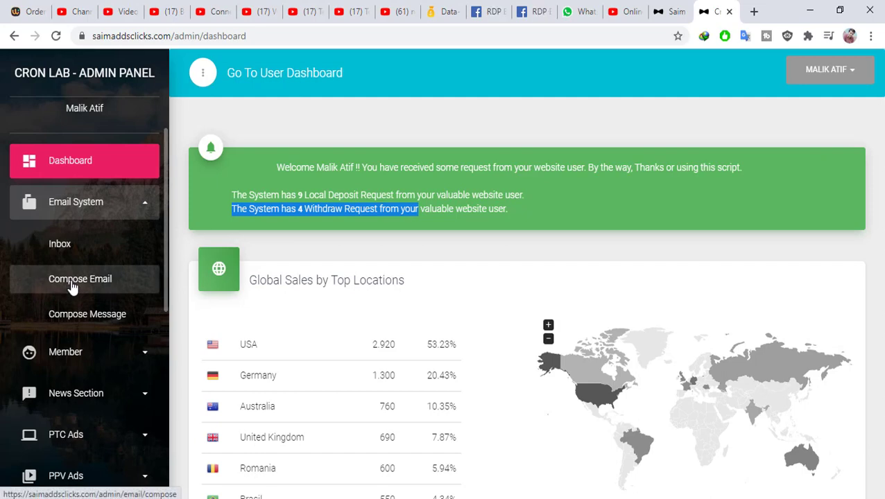
pyautogui.scroll(-2, 73, 288)
pyautogui.click(91, 219)
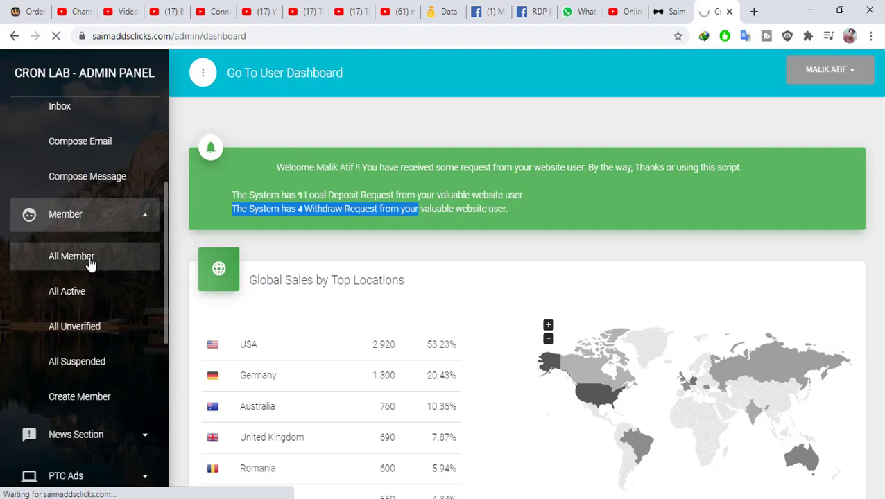
# Look through the member list and open the first member's edit form to view the balance fields
pyautogui.scroll(-5, 431, 231)
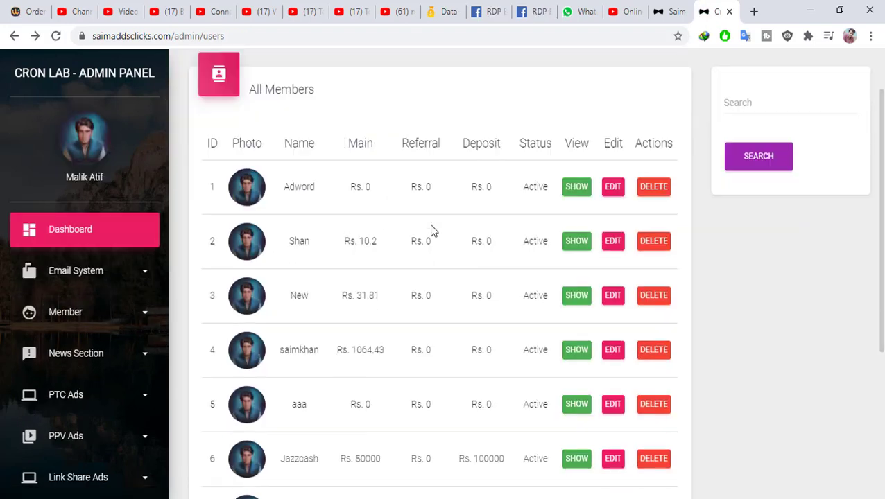
pyautogui.scroll(5, 275, 305)
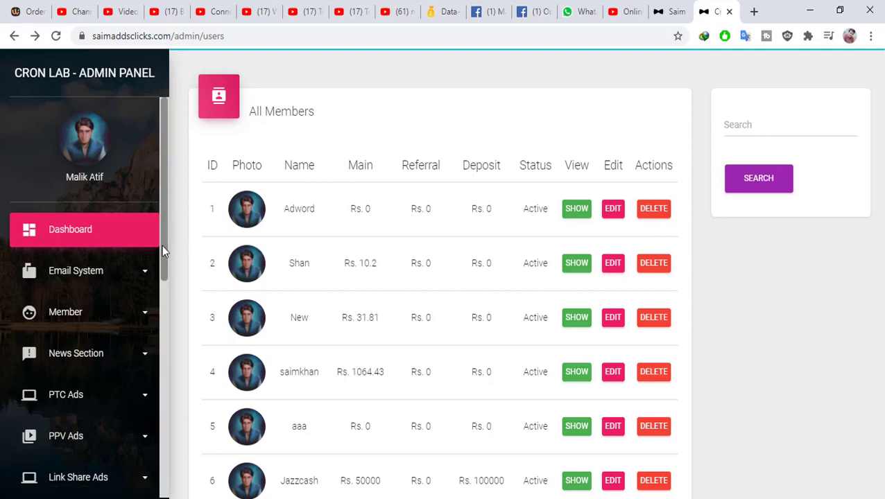
pyautogui.click(613, 208)
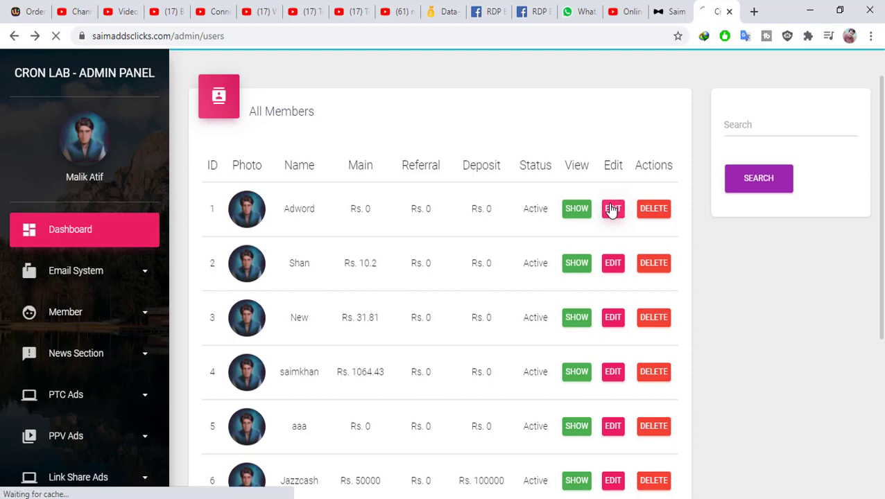
pyautogui.scroll(-4, 277, 301)
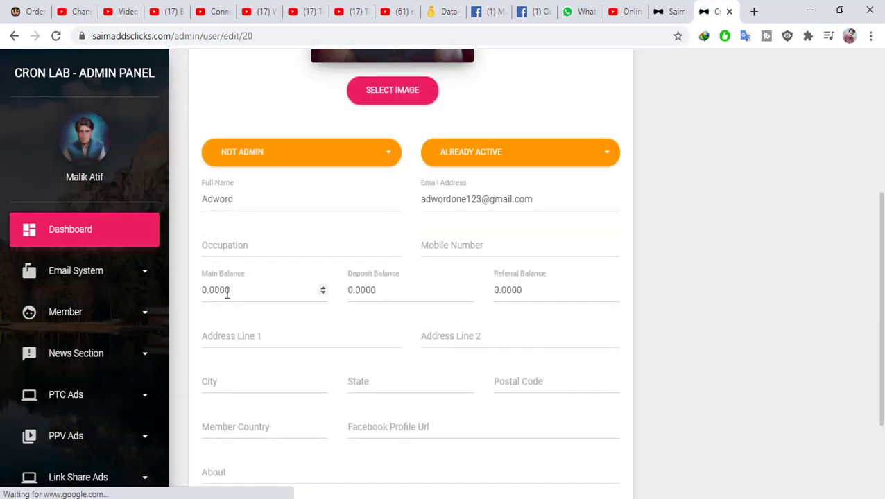
# Leave the member's edit form unchanged and open the list of all PTC ads
pyautogui.scroll(-1, 84, 335)
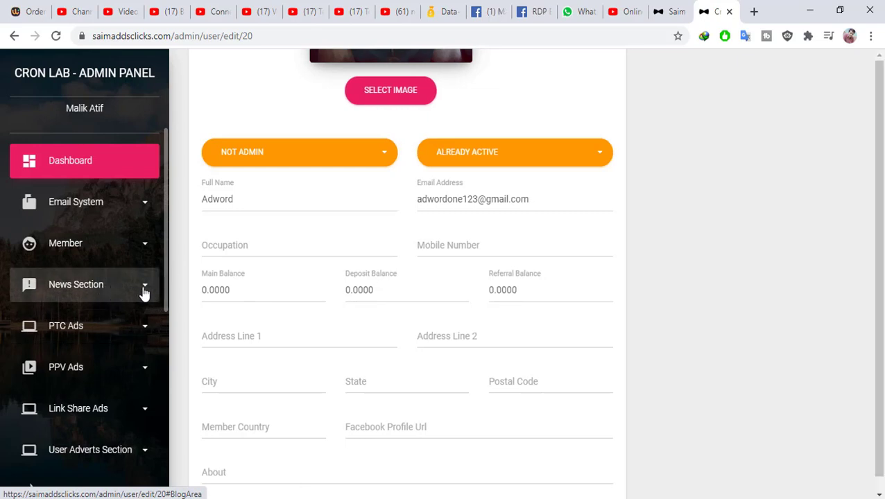
pyautogui.click(89, 334)
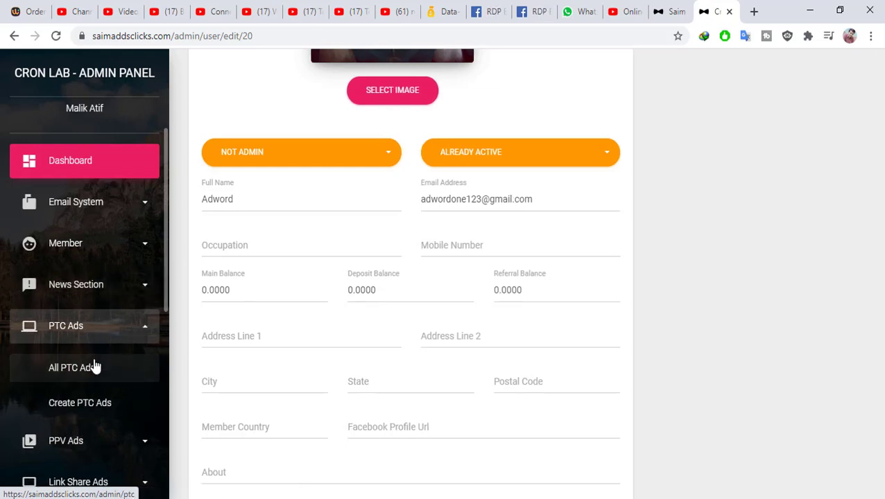
pyautogui.click(96, 369)
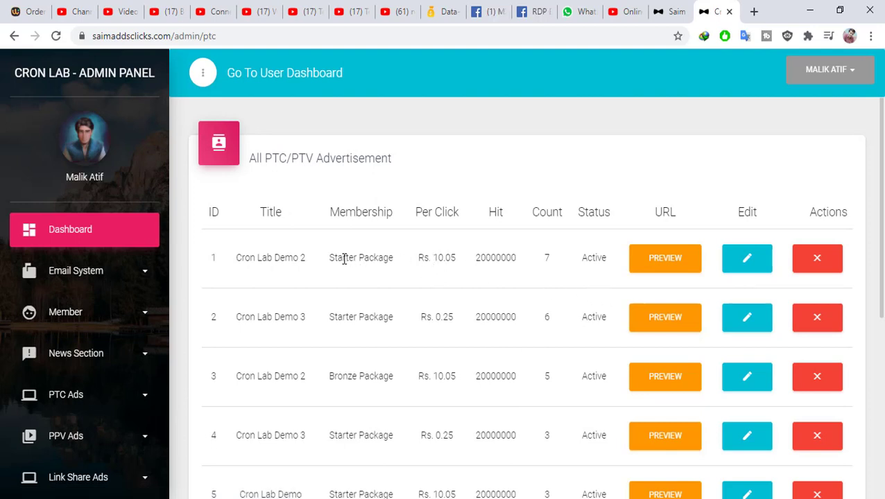
# Highlight the titles and membership packages of the first three PTC ads and the first ad's per-click rate
pyautogui.moveTo(344, 258); pyautogui.dragTo(382, 260)
pyautogui.moveTo(266, 259); pyautogui.dragTo(387, 258)
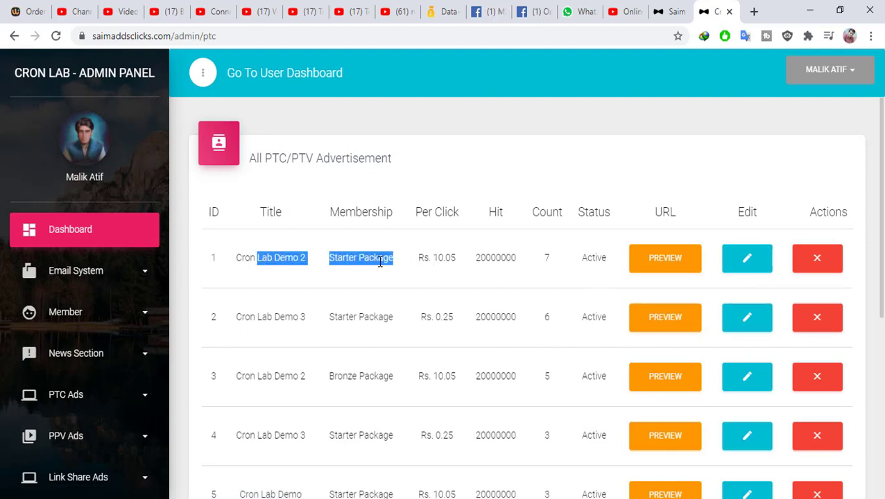
pyautogui.moveTo(274, 317); pyautogui.dragTo(389, 311)
pyautogui.moveTo(258, 375); pyautogui.dragTo(375, 372)
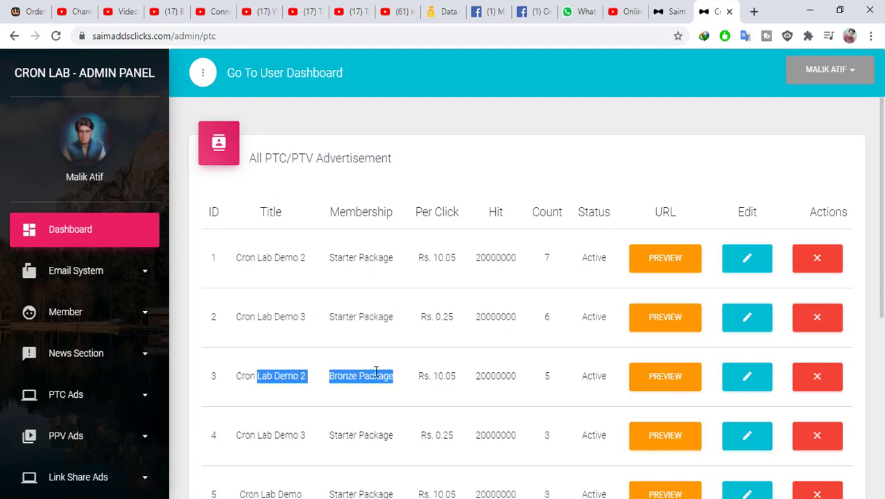
pyautogui.doubleClick(435, 257)
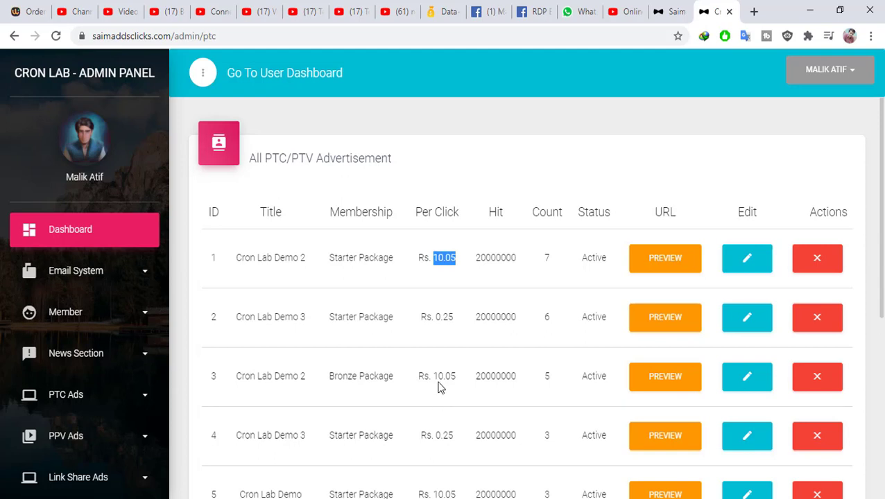
# Look through the remaining PTC ads and highlight the membership package of the Poetry ad
pyautogui.scroll(-1, 576, 360)
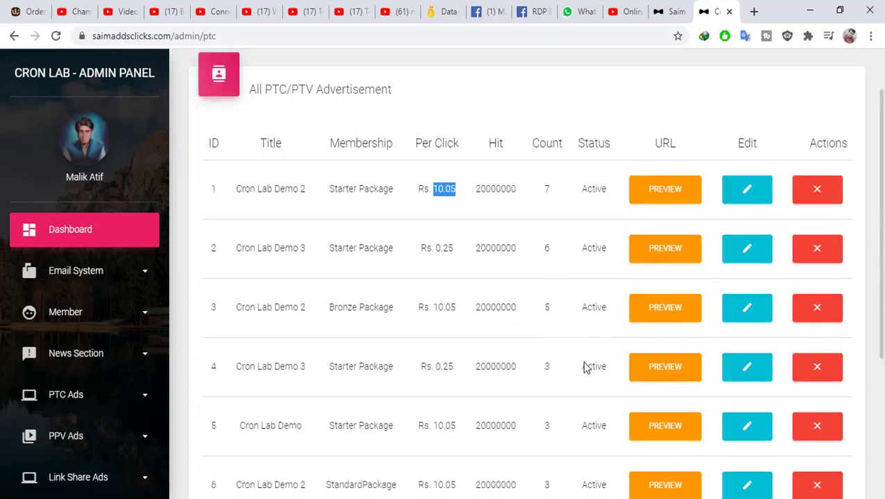
pyautogui.scroll(-1, 582, 369)
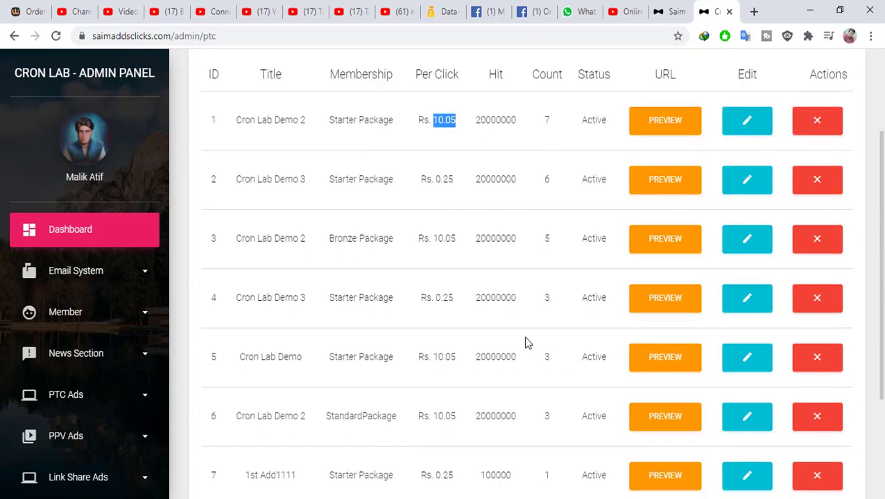
pyautogui.scroll(-3, 523, 342)
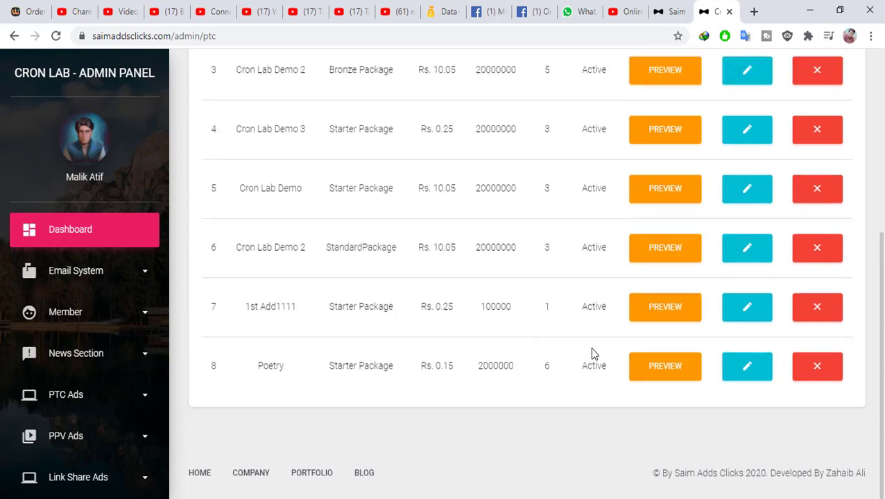
pyautogui.moveTo(316, 369); pyautogui.dragTo(395, 367)
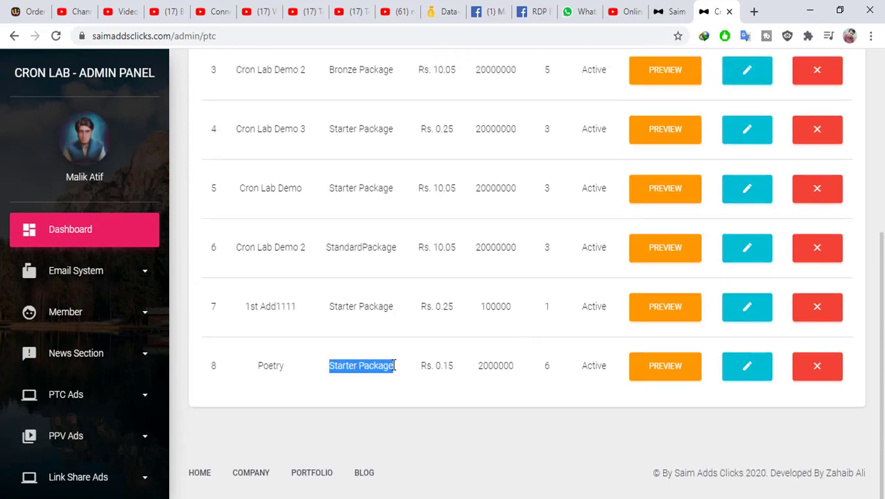
# Open the Poetry ad for editing, review its settings and highlight its website link
pyautogui.click(745, 371)
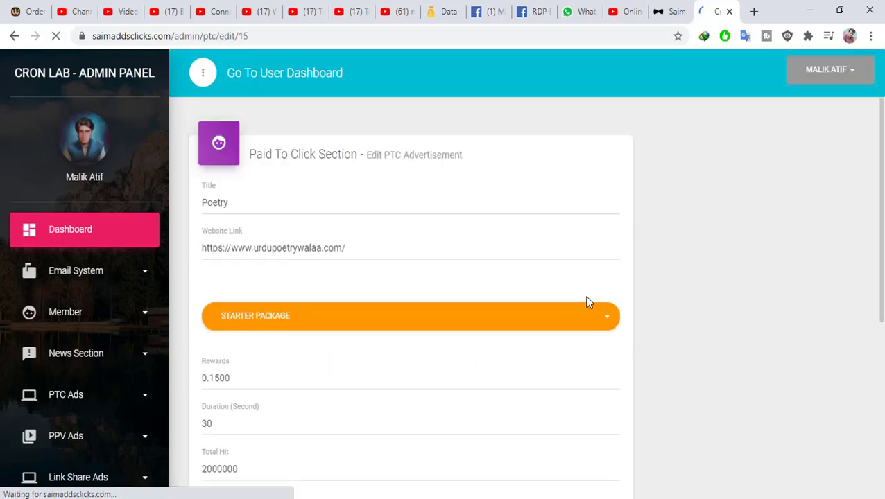
pyautogui.scroll(-2, 361, 296)
pyautogui.scroll(1, 332, 276)
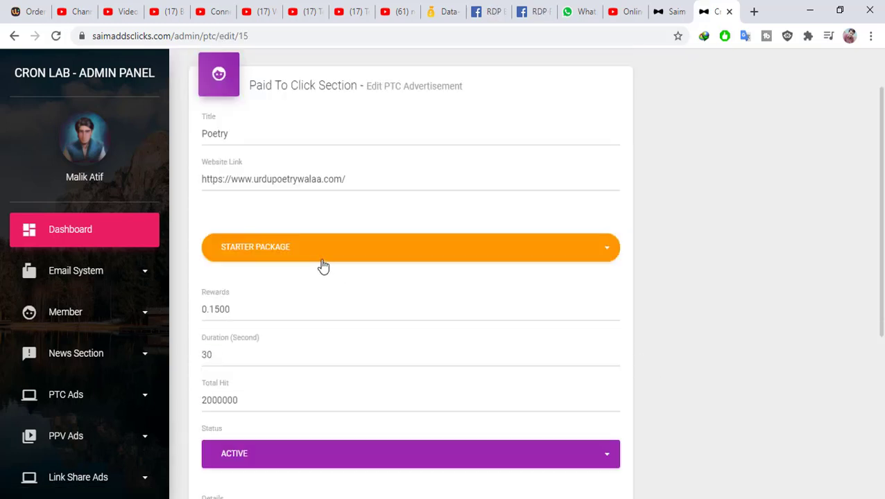
pyautogui.tripleClick(291, 180)
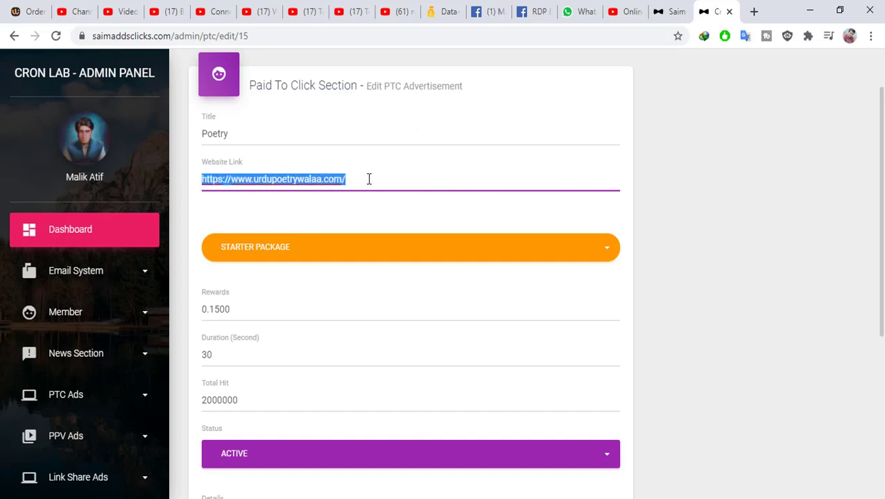
# Change the Poetry ad's membership to Bronze Package and its rewards to 100, and review its duration and details
pyautogui.click(287, 251)
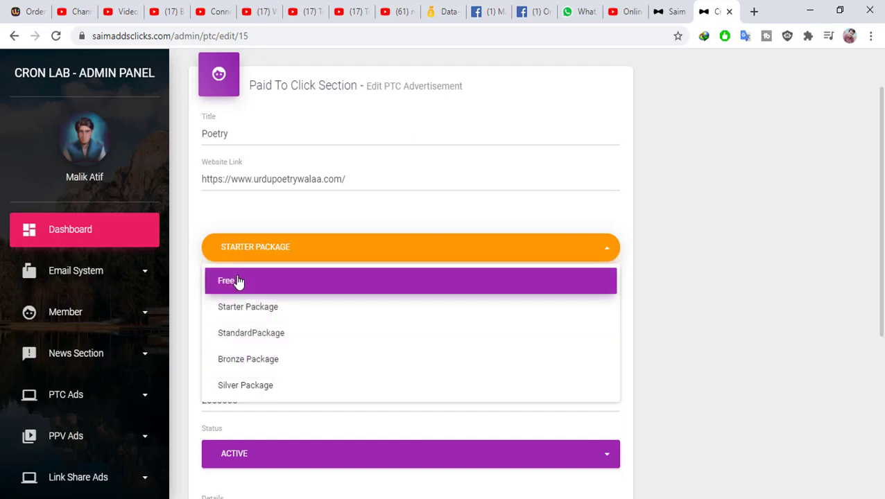
pyautogui.click(261, 360)
pyautogui.doubleClick(213, 311)
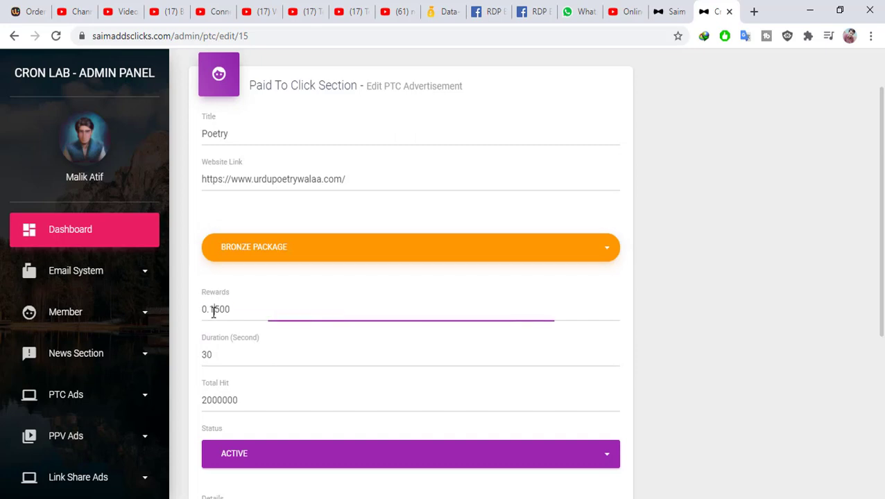
pyautogui.write('1')
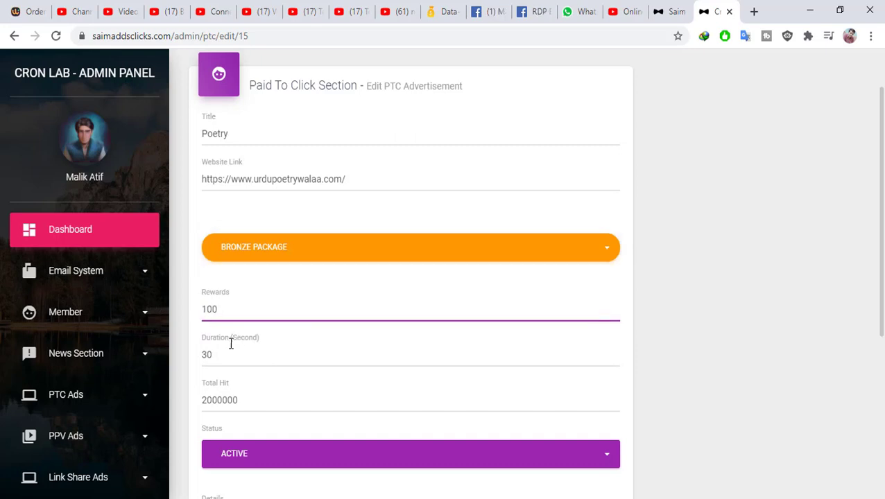
pyautogui.click(211, 355)
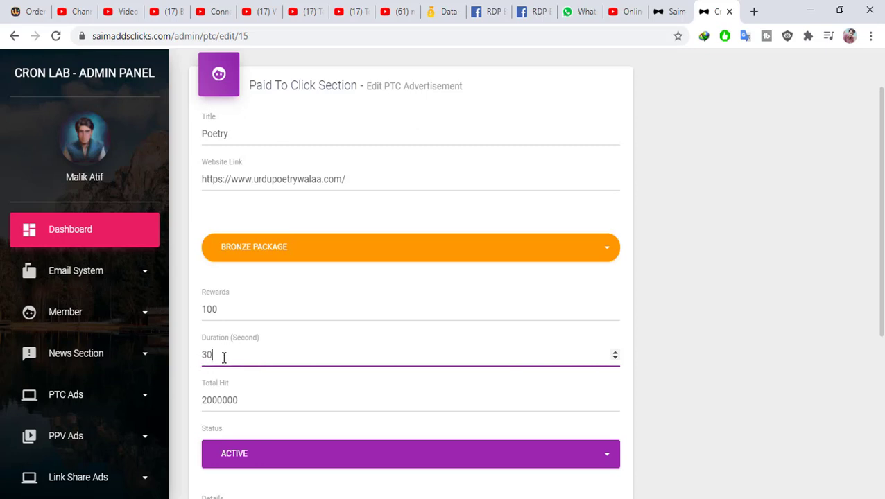
pyautogui.scroll(-4, 224, 357)
pyautogui.doubleClick(220, 247)
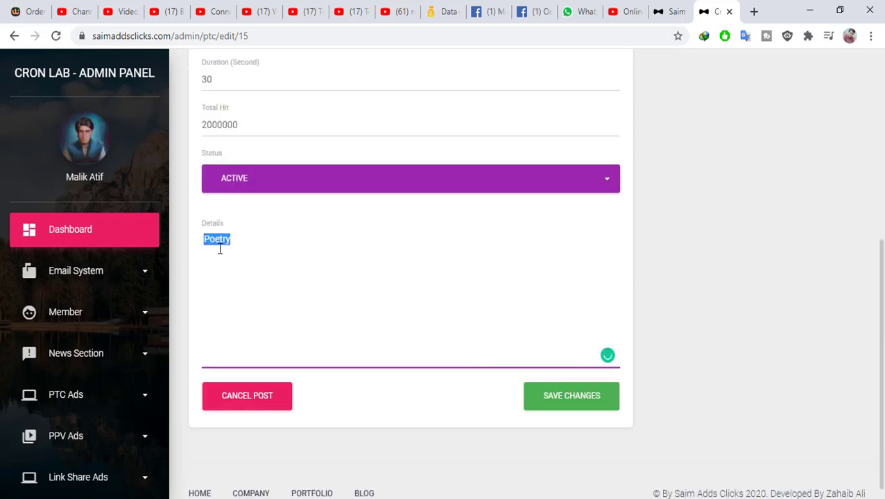
pyautogui.click(233, 284)
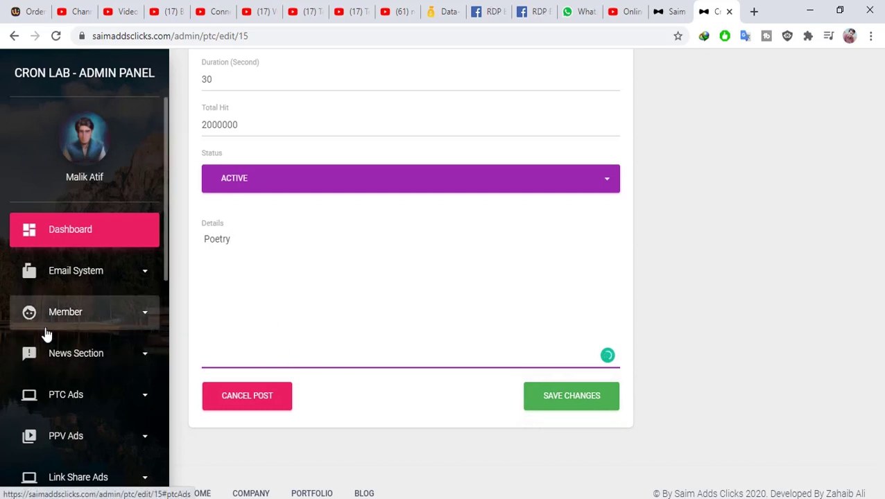
# Leave the Poetry ad's form without saving and look through the list of all PTC ads
pyautogui.scroll(-1, 44, 335)
pyautogui.click(103, 326)
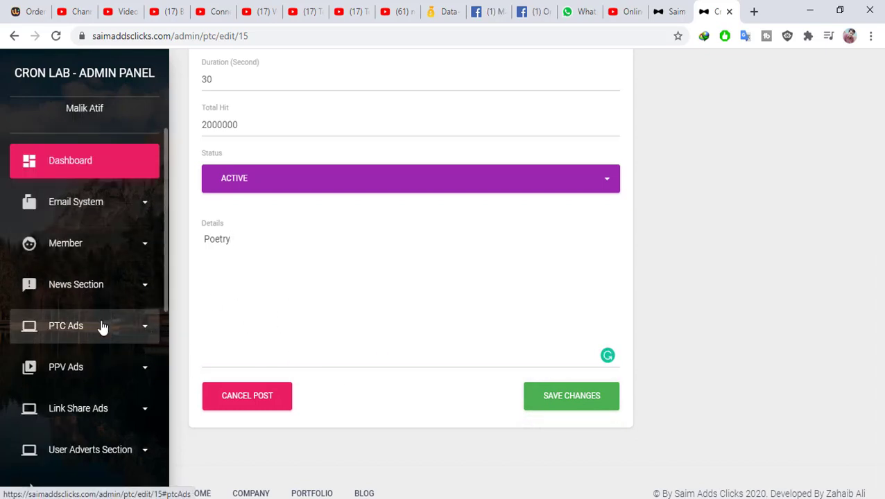
pyautogui.click(92, 383)
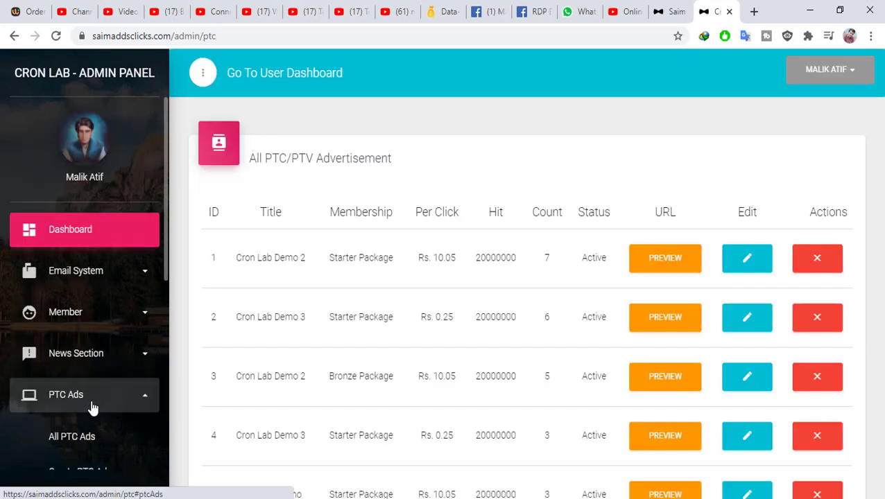
pyautogui.scroll(-2, 688, 305)
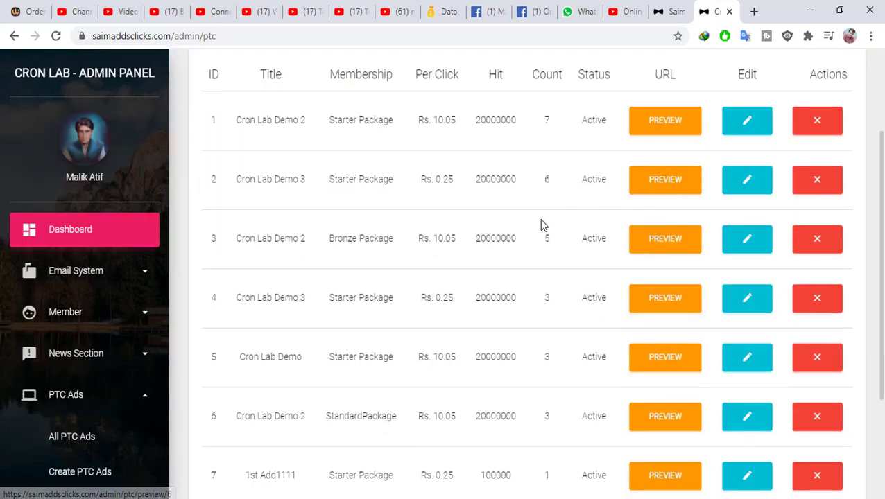
pyautogui.scroll(-1, 112, 365)
pyautogui.click(97, 404)
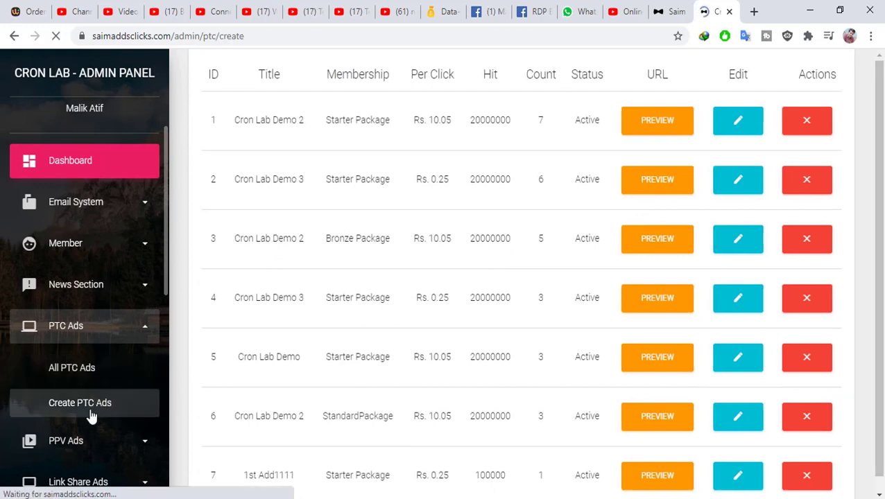
pyautogui.scroll(-1, 220, 149)
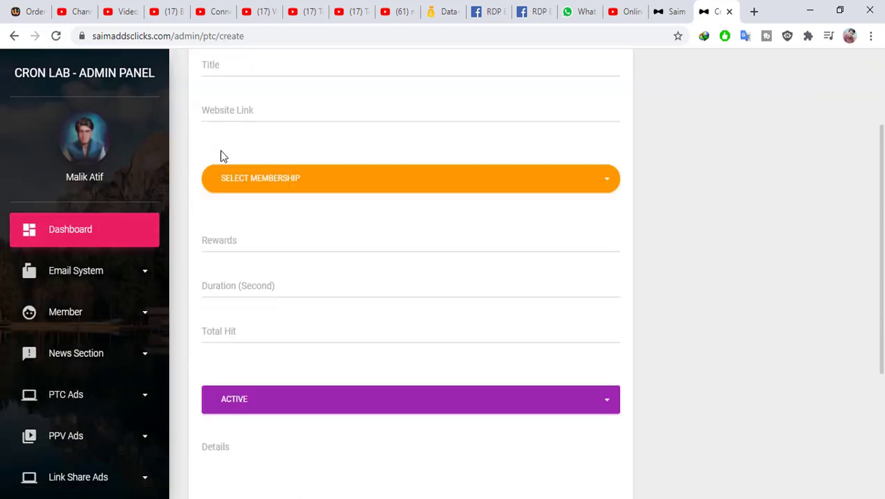
pyautogui.click(254, 72)
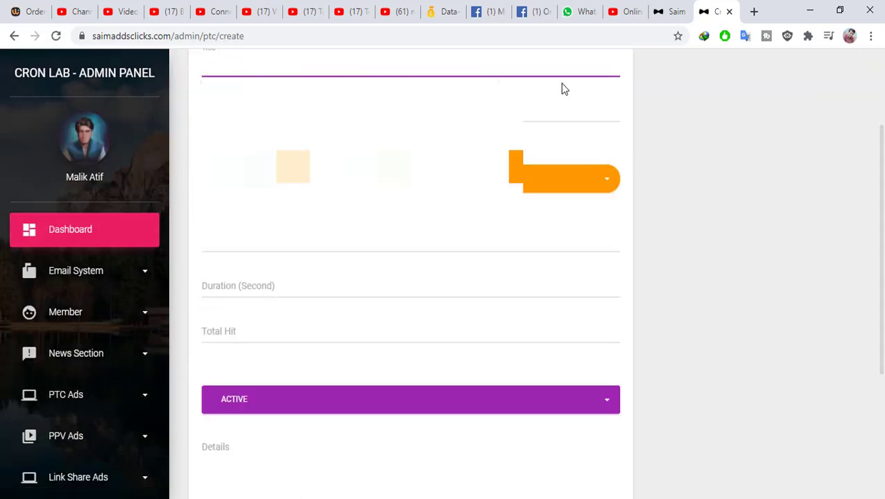
pyautogui.click(650, 103)
pyautogui.scroll(1, 572, 182)
pyautogui.click(302, 178)
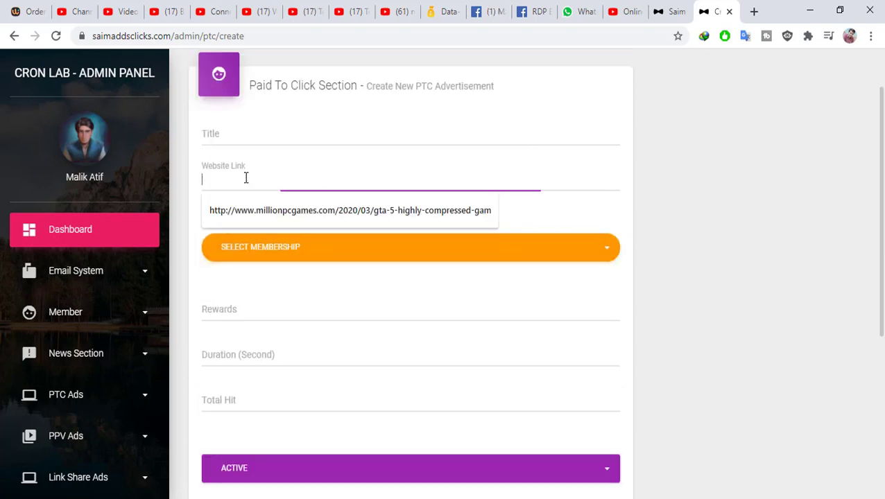
pyautogui.click(475, 208)
# Assign the new PTC ad to StandardPackage with rewards of 200 and a duration of 30 seconds
pyautogui.click(300, 249)
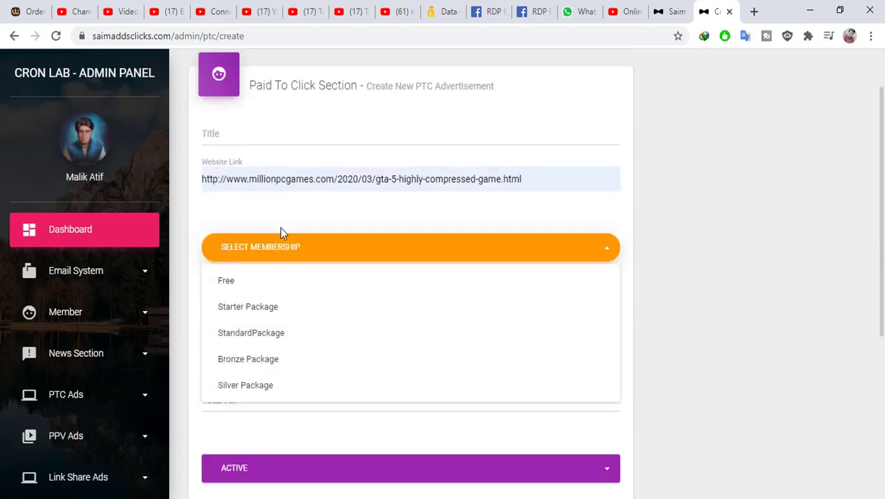
pyautogui.click(284, 337)
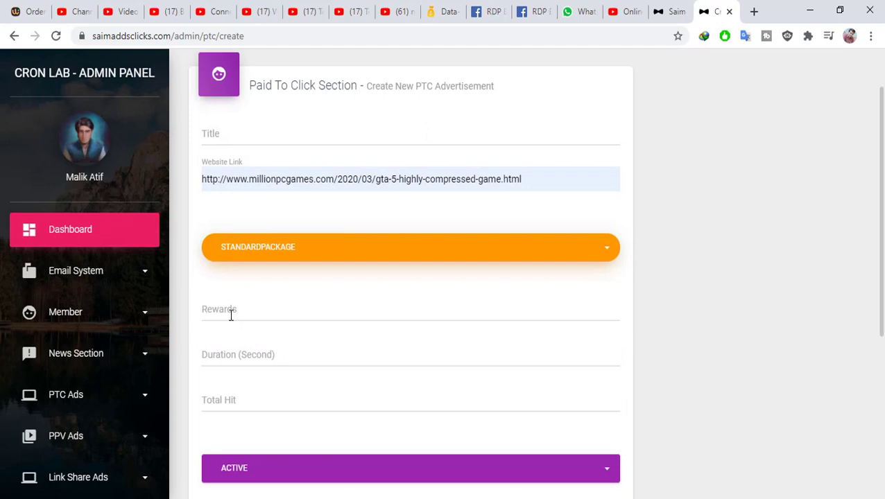
pyautogui.click(231, 314)
pyautogui.click(232, 338)
pyautogui.click(248, 359)
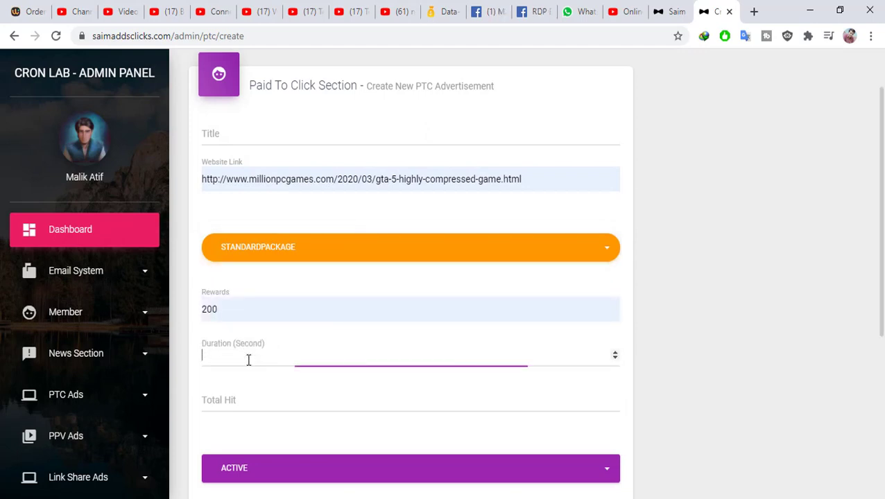
pyautogui.click(246, 399)
# Leave the new PTC ad's total hits empty and choose Active as its status
pyautogui.scroll(-2, 375, 356)
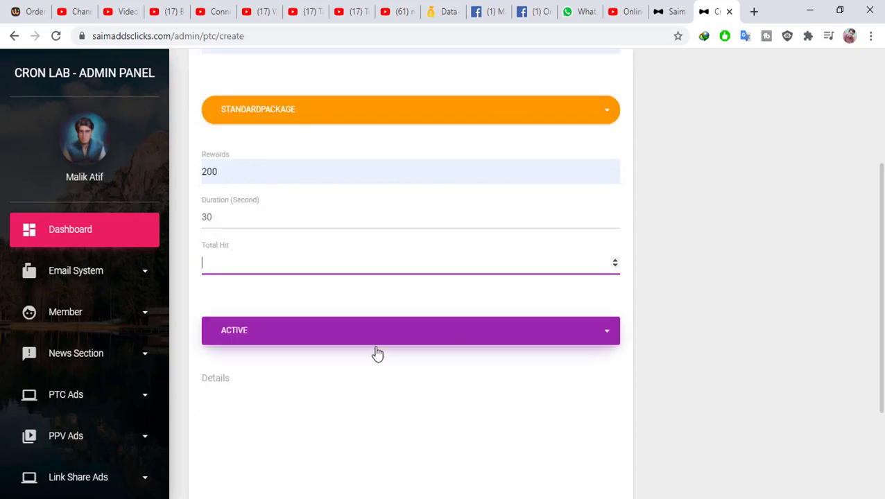
pyautogui.scroll(-2, 249, 276)
pyautogui.click(232, 214)
pyautogui.click(249, 192)
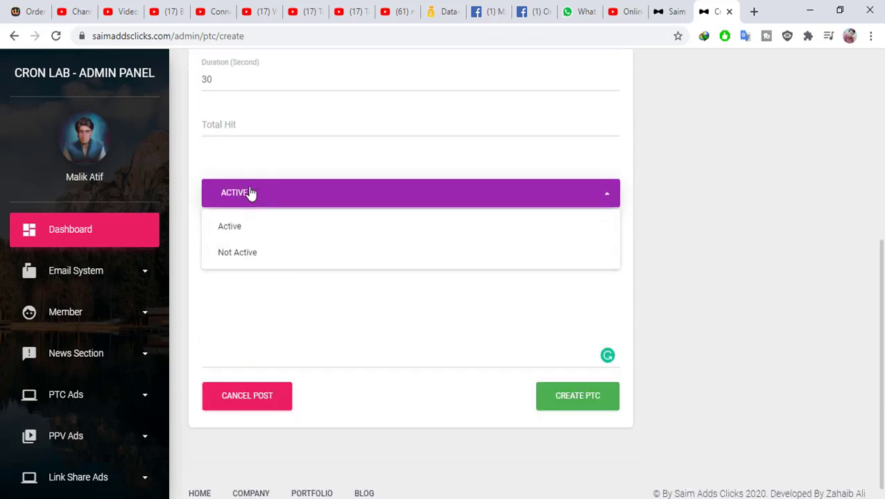
pyautogui.click(239, 232)
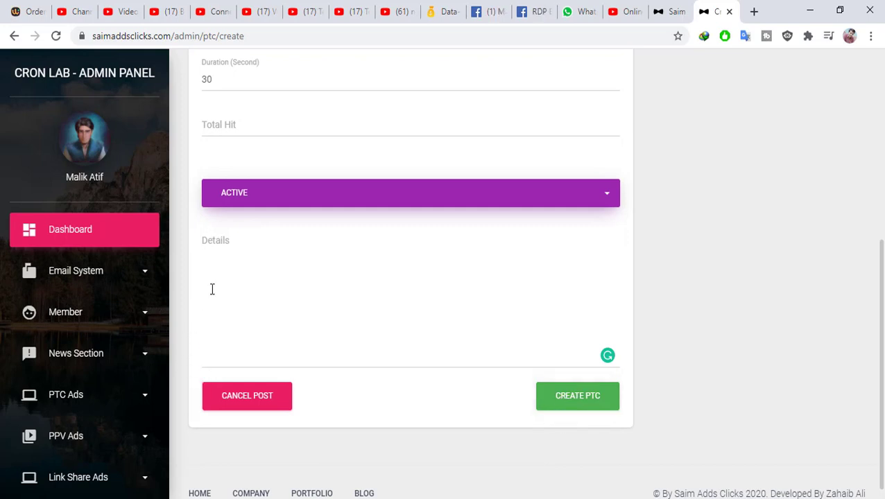
# Leave the new PTC ad uncreated, open the list of all video ads and highlight Cron Lab Demo 8's membership and per-click rate
pyautogui.click(88, 401)
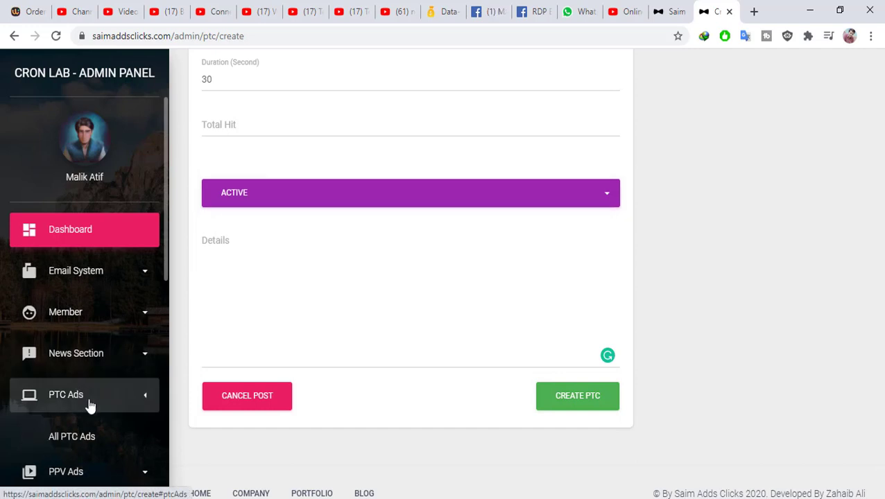
pyautogui.scroll(-1, 79, 444)
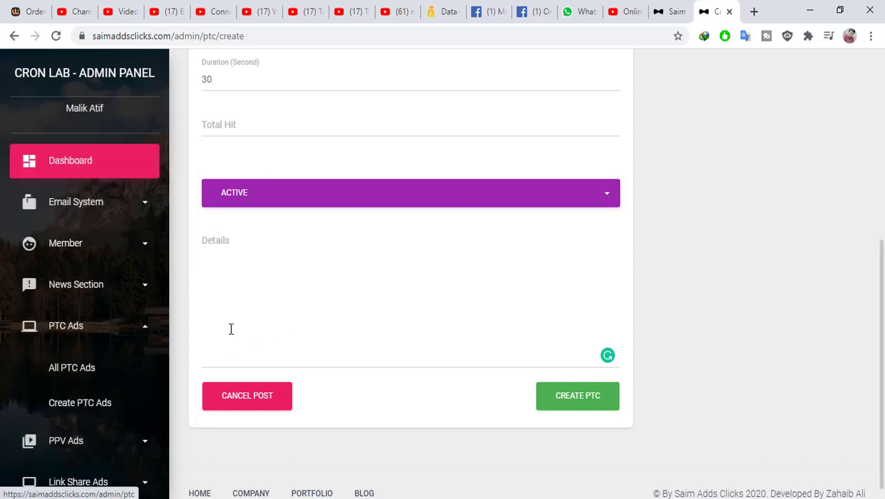
pyautogui.scroll(-1, 53, 340)
pyautogui.click(70, 384)
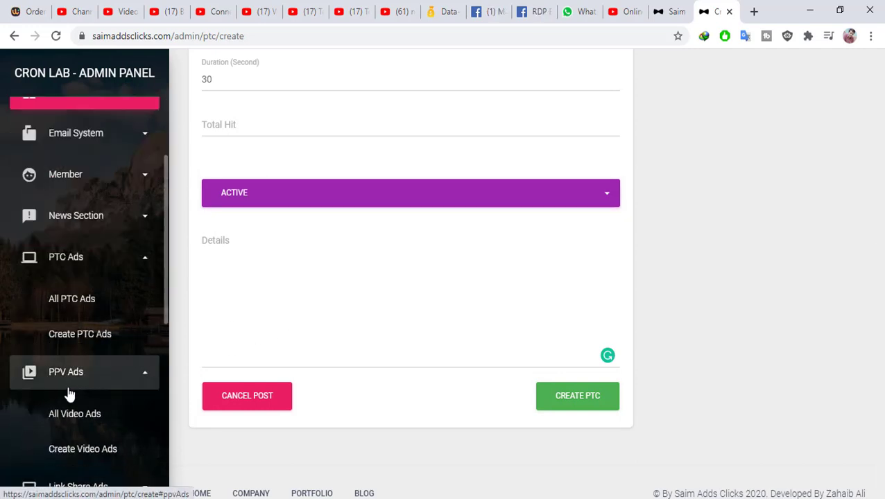
pyautogui.click(94, 424)
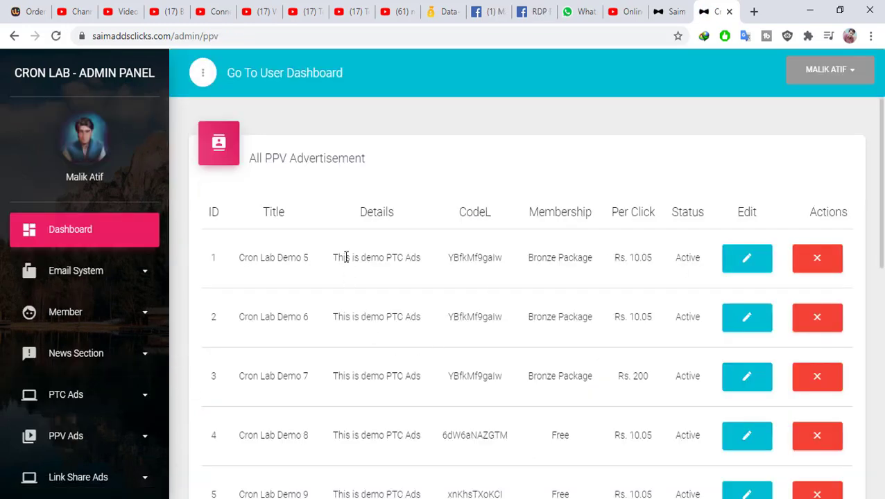
pyautogui.scroll(-3, 605, 291)
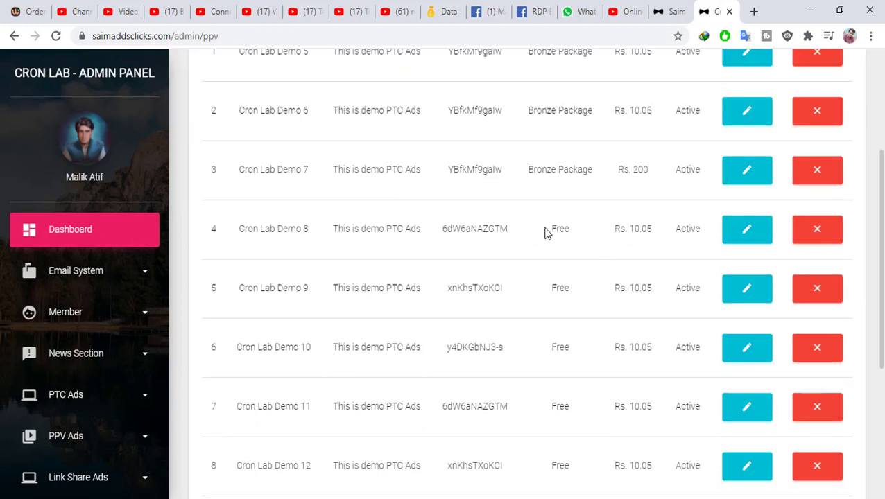
pyautogui.moveTo(564, 229); pyautogui.dragTo(655, 227)
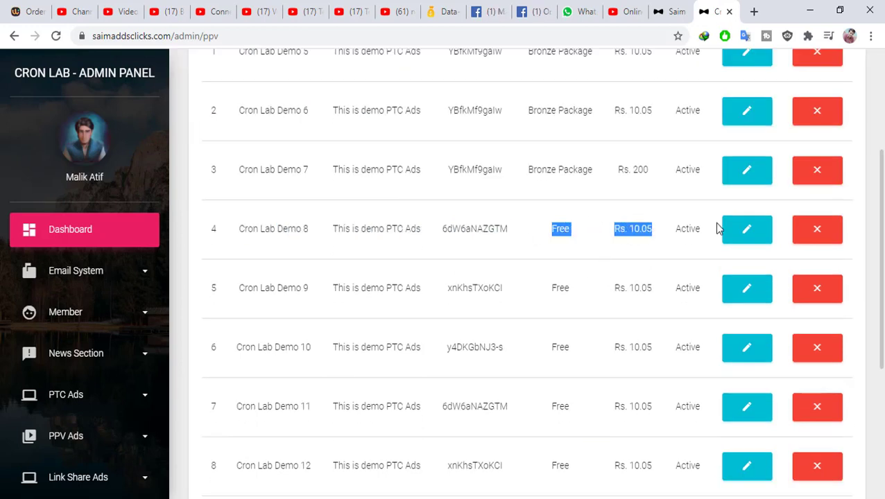
# Open the Cron Lab Demo 8 video ad for editing and change its membership to Bronze Package
pyautogui.click(740, 242)
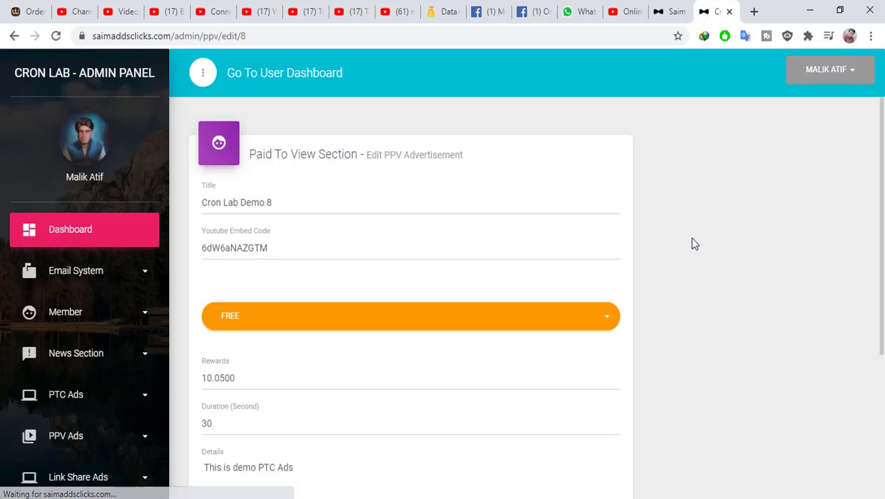
pyautogui.doubleClick(215, 254)
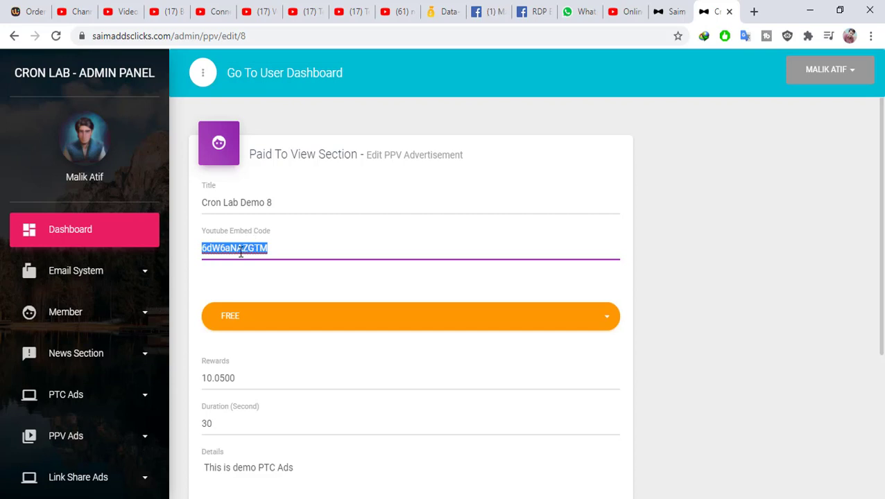
pyautogui.click(254, 319)
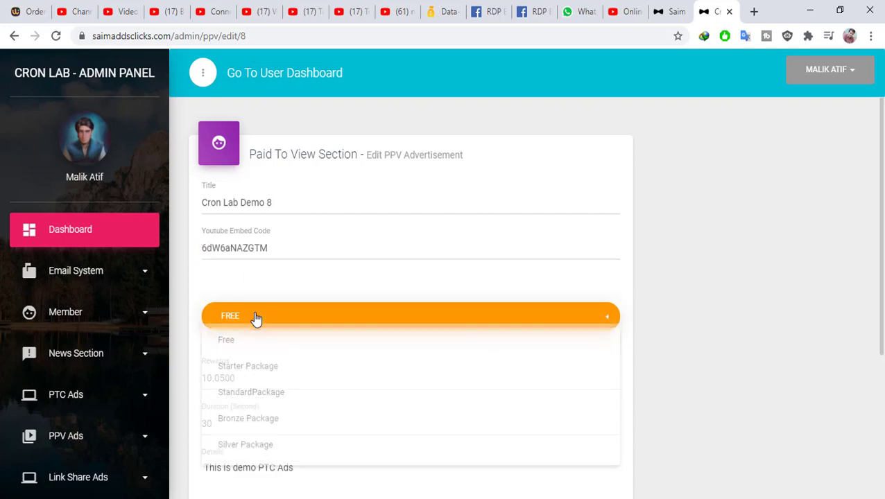
pyautogui.click(277, 427)
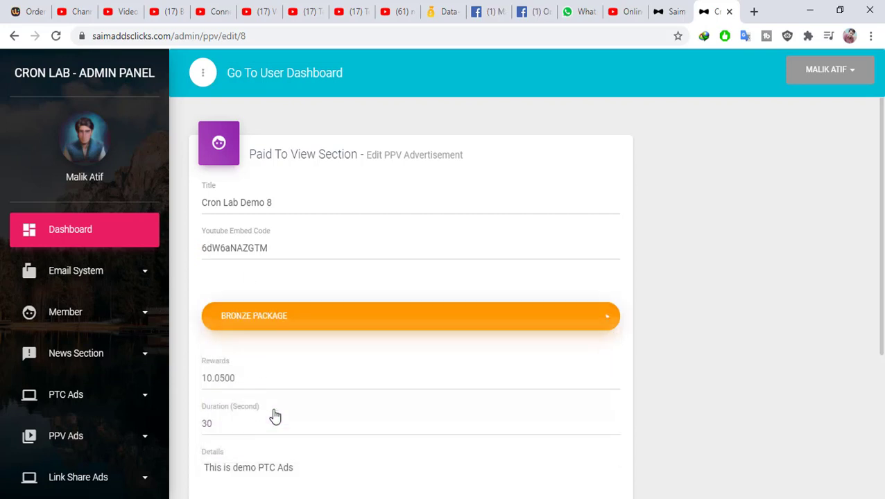
# Set the rewards of the Cron Lab Demo 8 video ad to 100
pyautogui.scroll(-1, 275, 407)
pyautogui.moveTo(231, 353); pyautogui.dragTo(184, 359)
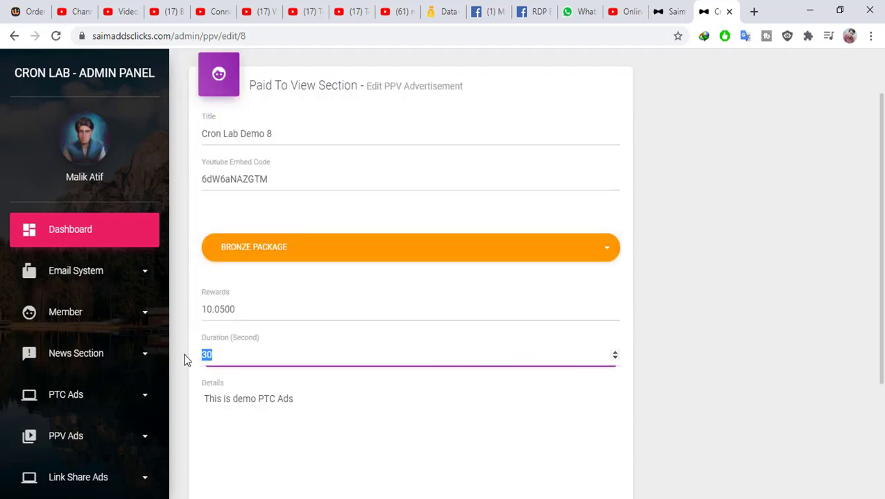
pyautogui.click(205, 312)
pyautogui.write('10')
pyautogui.press('End')
pyautogui.press('BackSpace')
pyautogui.press('BackSpace')
pyautogui.press('BackSpace')
pyautogui.press('BackSpace')
pyautogui.press('BackSpace')
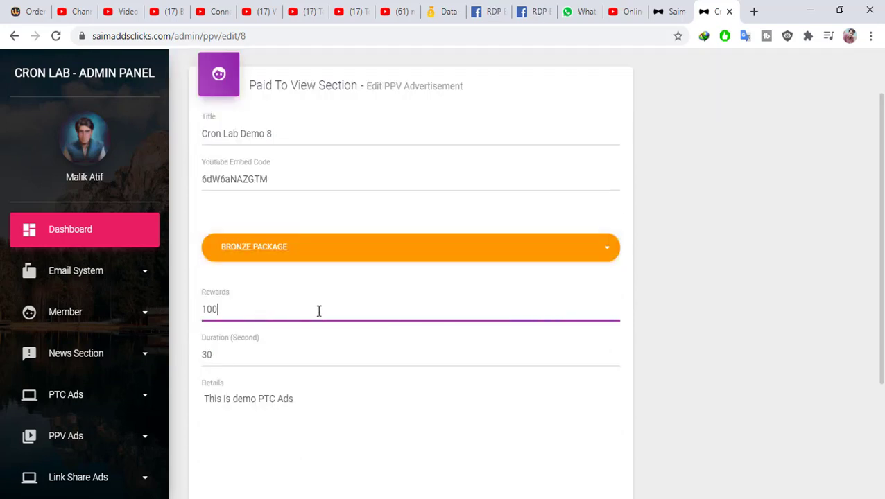
# Review the video ad's title and remaining fields, and save the changes
pyautogui.scroll(-3, 255, 422)
pyautogui.scroll(4, 550, 306)
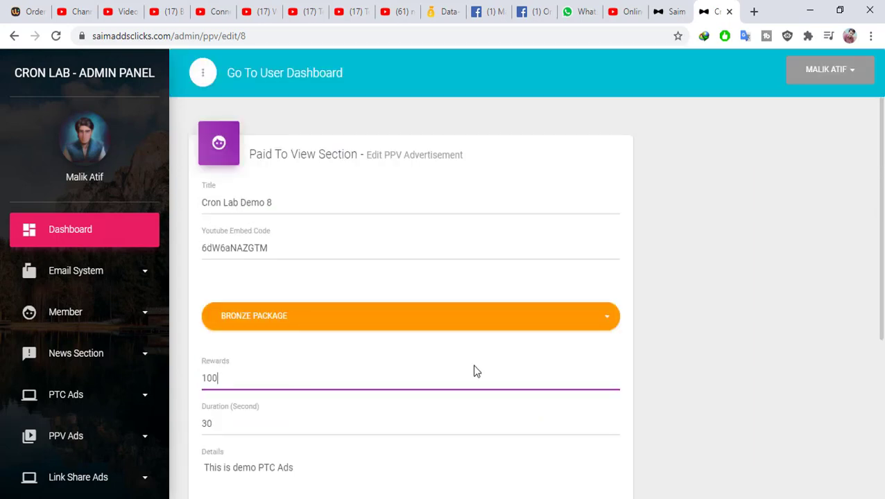
pyautogui.moveTo(222, 202); pyautogui.dragTo(271, 202)
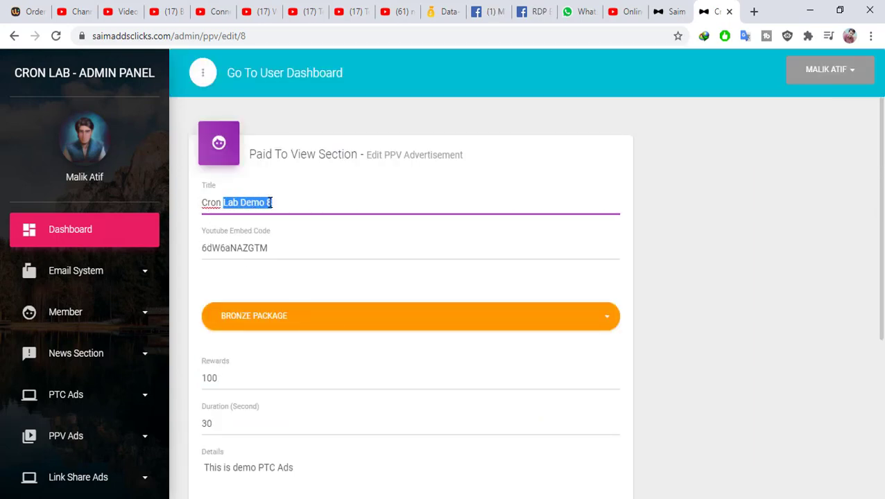
pyautogui.click(246, 203)
pyautogui.scroll(-3, 341, 239)
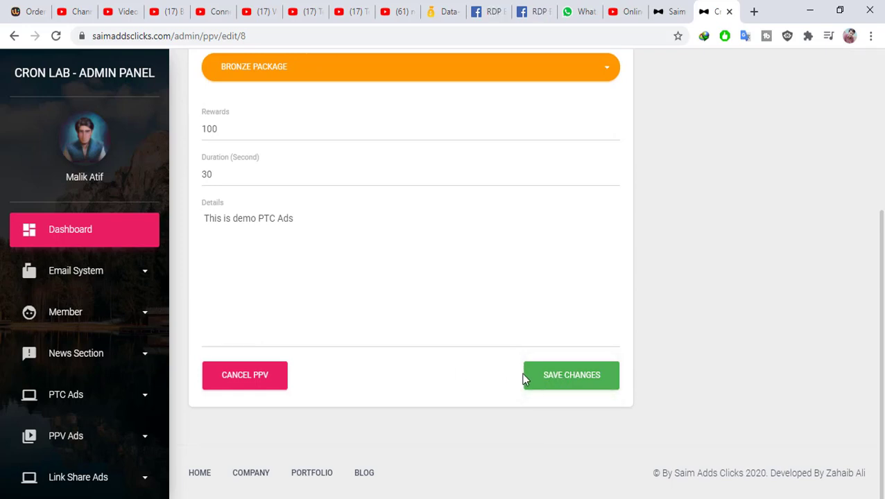
pyautogui.click(564, 383)
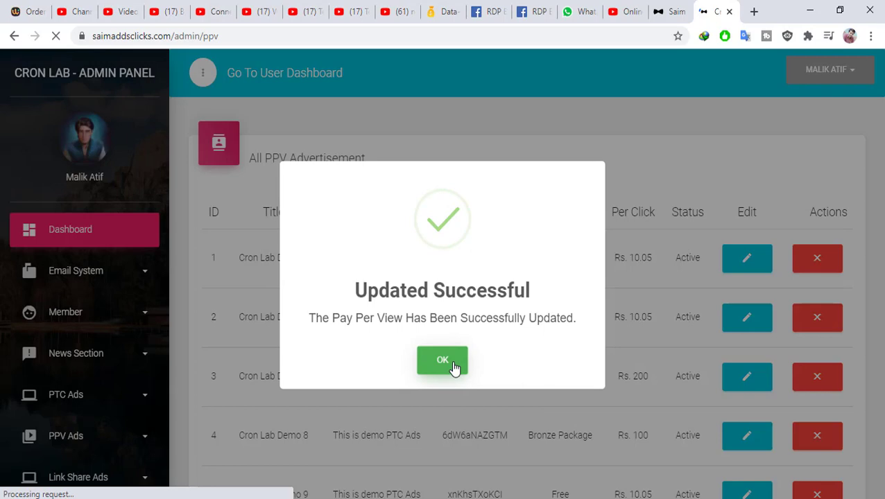
# Dismiss the update confirmation and highlight Cron Lab Demo 8's per-click rate in the video ad list
pyautogui.click(450, 364)
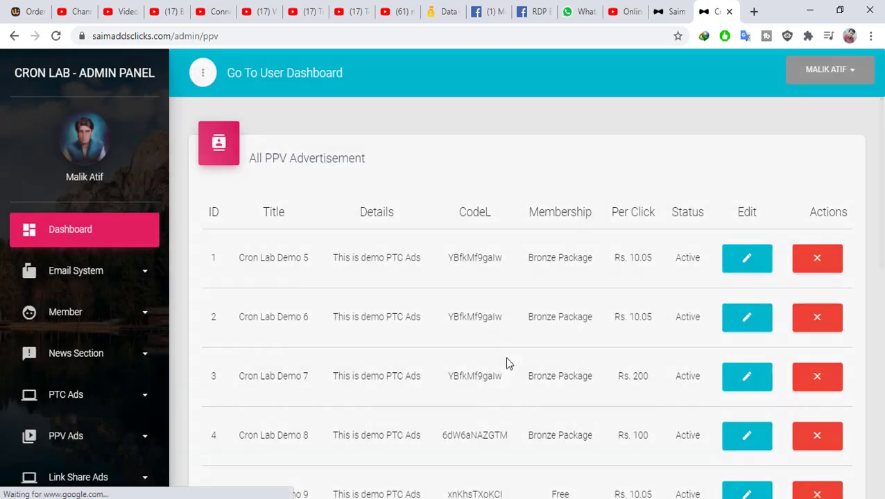
pyautogui.scroll(-3, 451, 339)
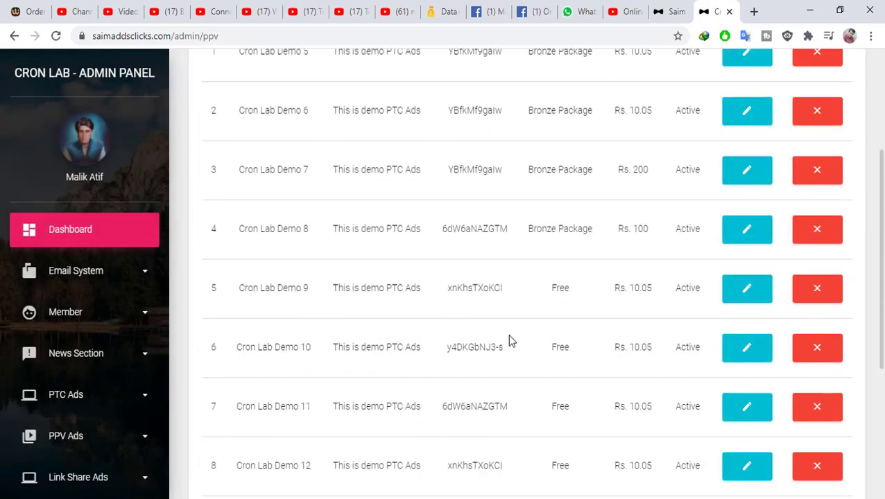
pyautogui.scroll(2, 560, 292)
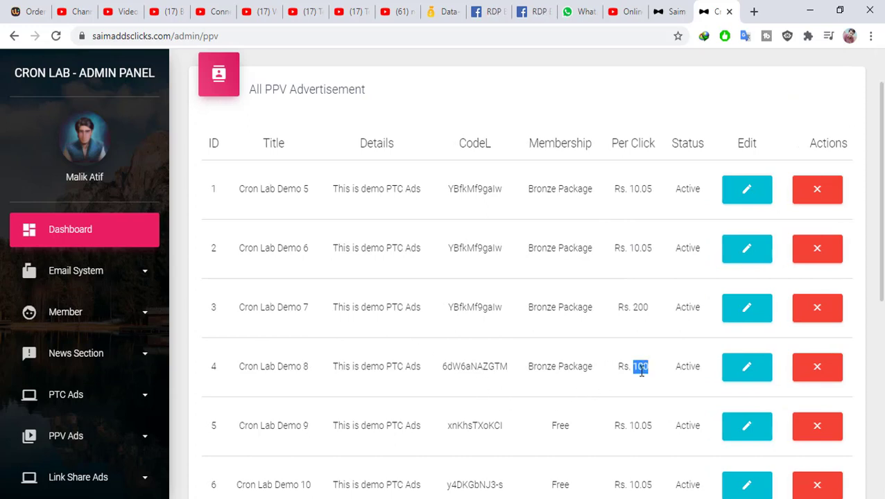
pyautogui.moveTo(641, 370); pyautogui.dragTo(663, 374)
# Open the list of all link share advertisements
pyautogui.scroll(-2, 107, 331)
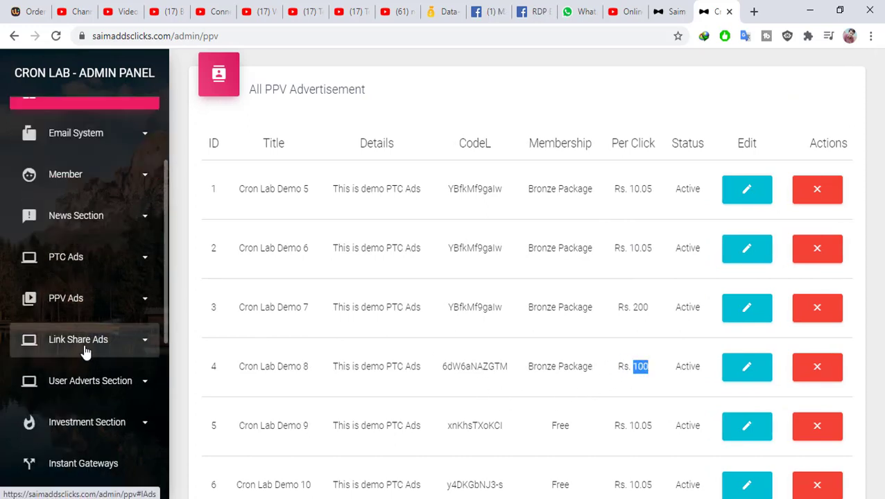
pyautogui.click(83, 355)
pyautogui.click(89, 383)
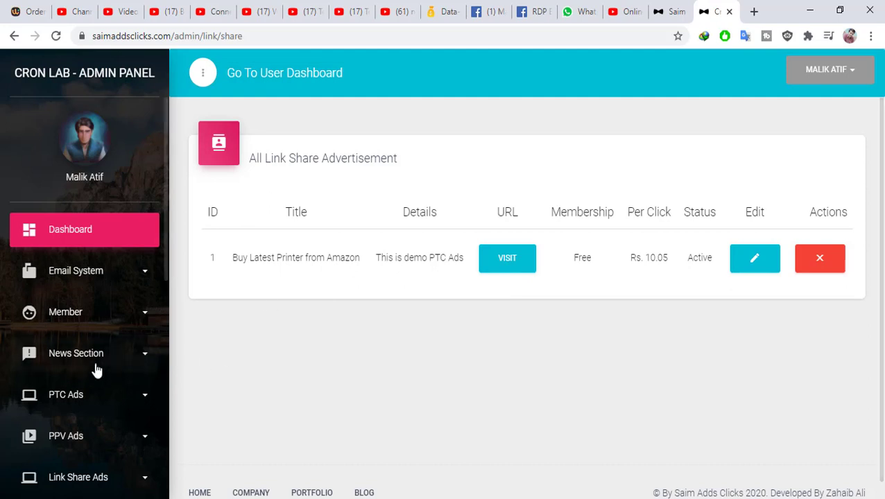
# Open the instant gateways list and review the PayPal, Stripe and Crypto Currency entries
pyautogui.scroll(-3, 97, 368)
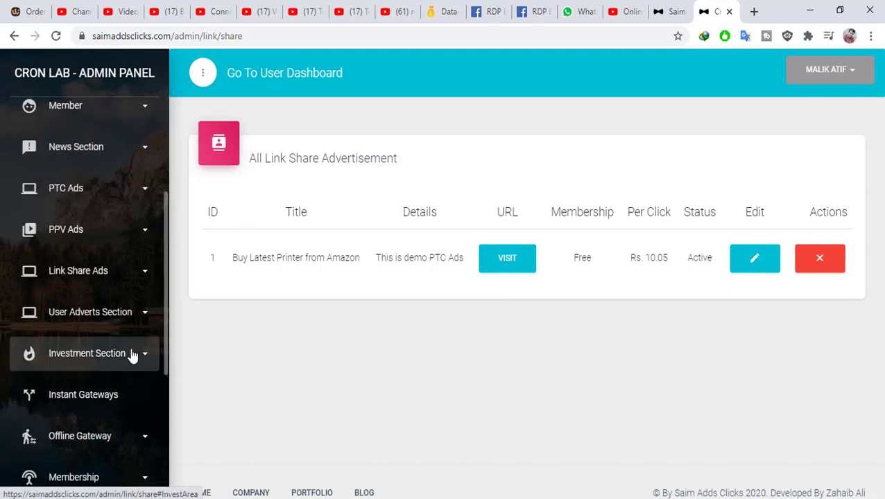
pyautogui.click(110, 393)
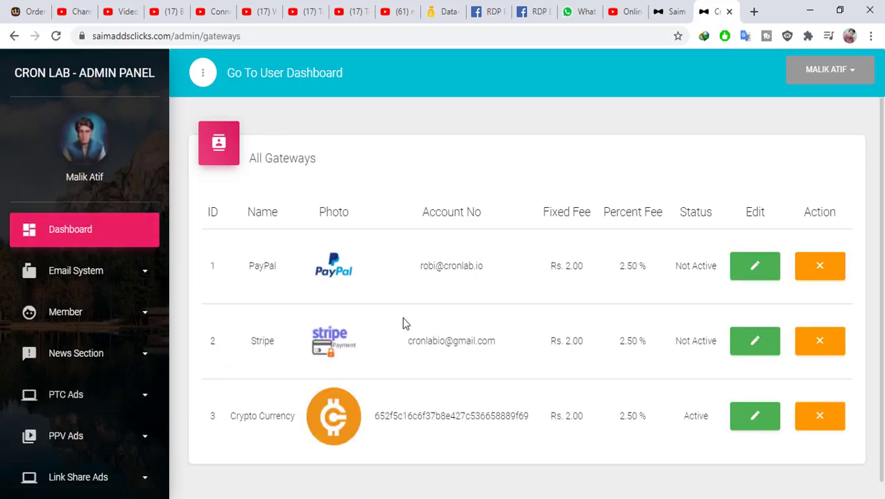
pyautogui.scroll(-1, 371, 368)
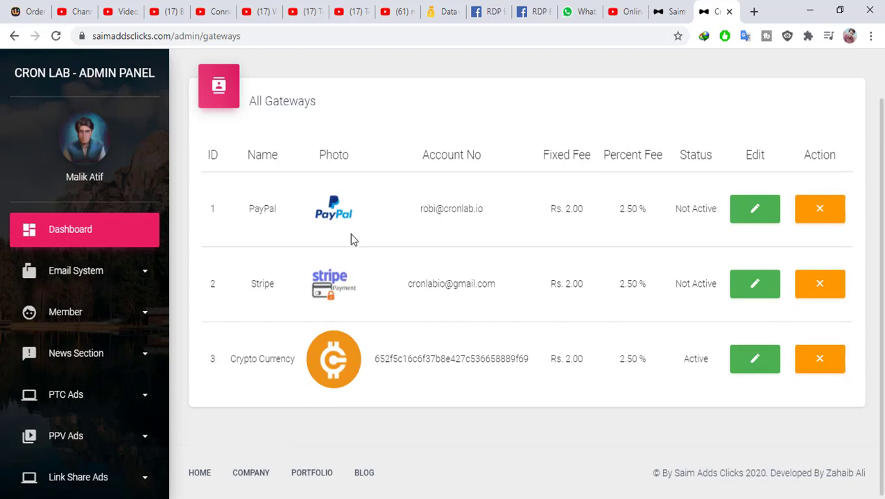
# Open the list of offline (local) payment gateways
pyautogui.scroll(-2, 64, 398)
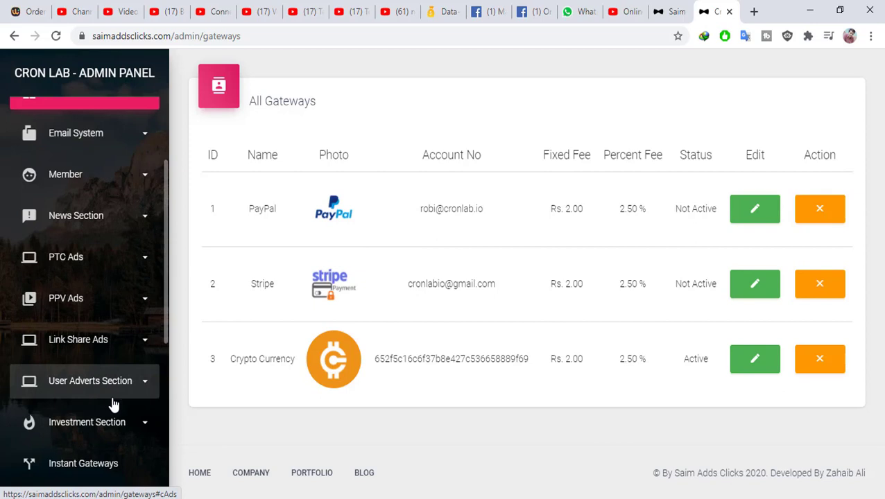
pyautogui.scroll(-1, 113, 404)
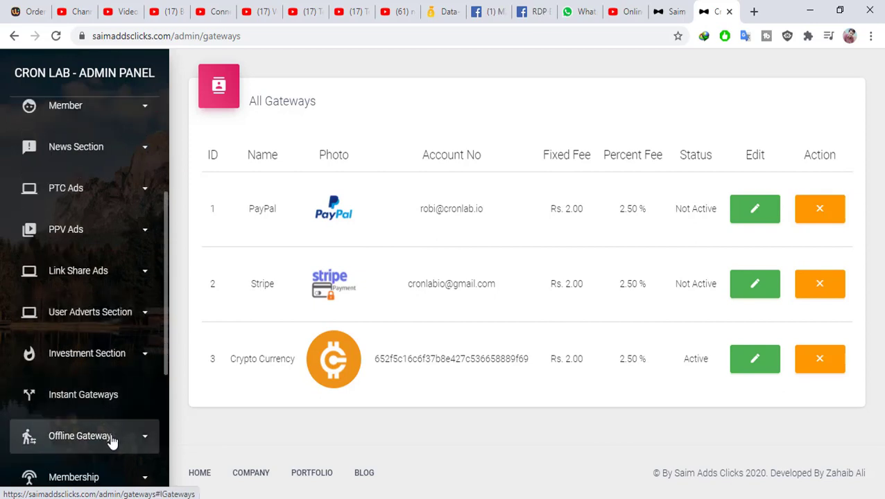
pyautogui.click(113, 443)
pyautogui.scroll(-1, 113, 457)
pyautogui.click(109, 410)
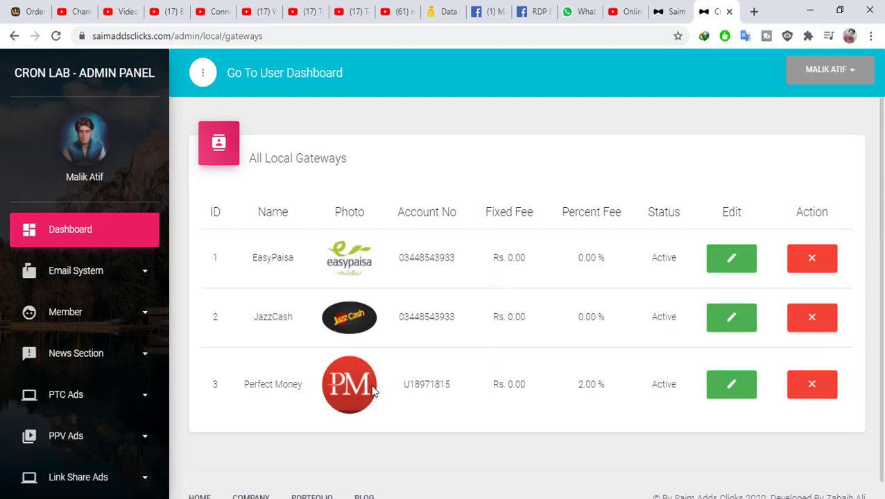
# Open the list of all memberships and highlight the Silver Package's price
pyautogui.scroll(-4, 124, 368)
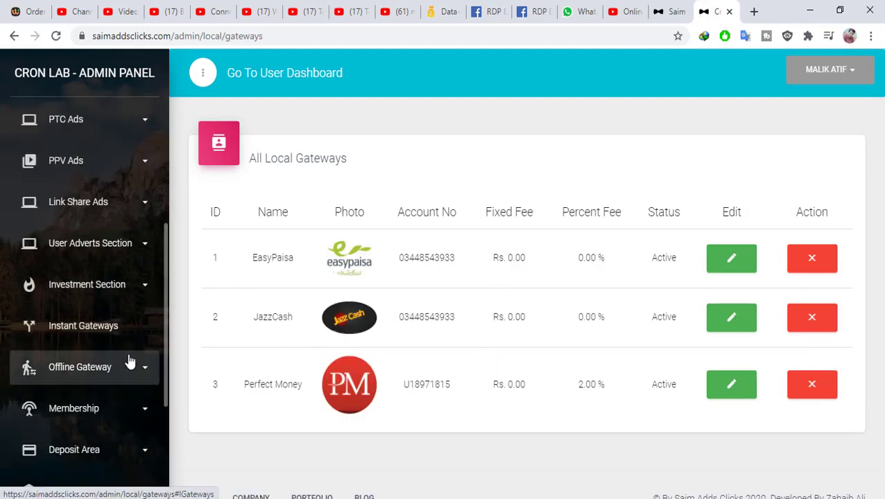
pyautogui.click(109, 408)
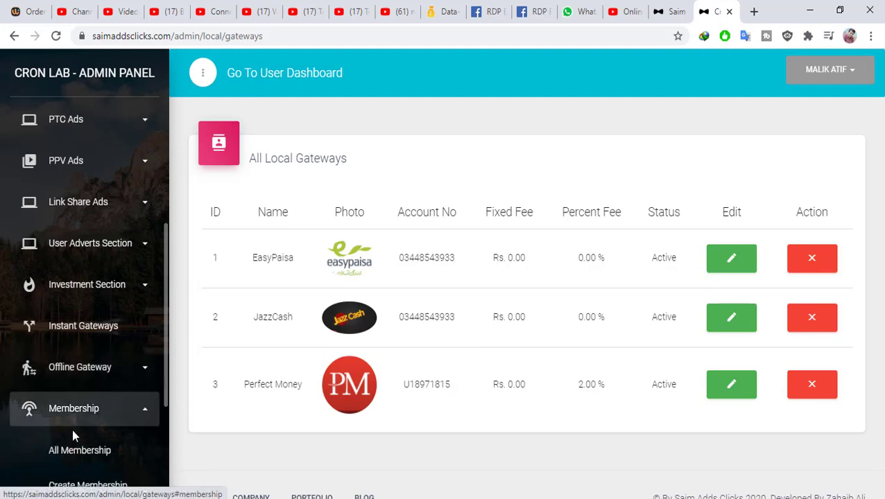
pyautogui.scroll(-2, 73, 434)
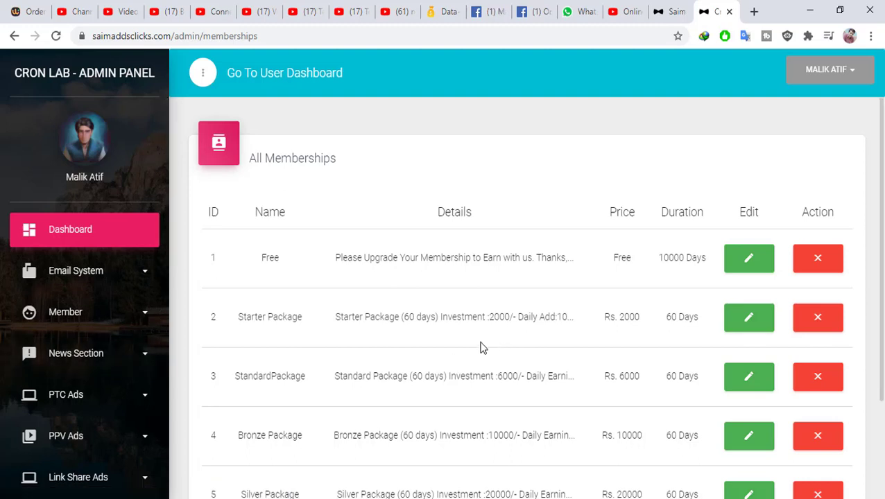
pyautogui.scroll(-2, 483, 348)
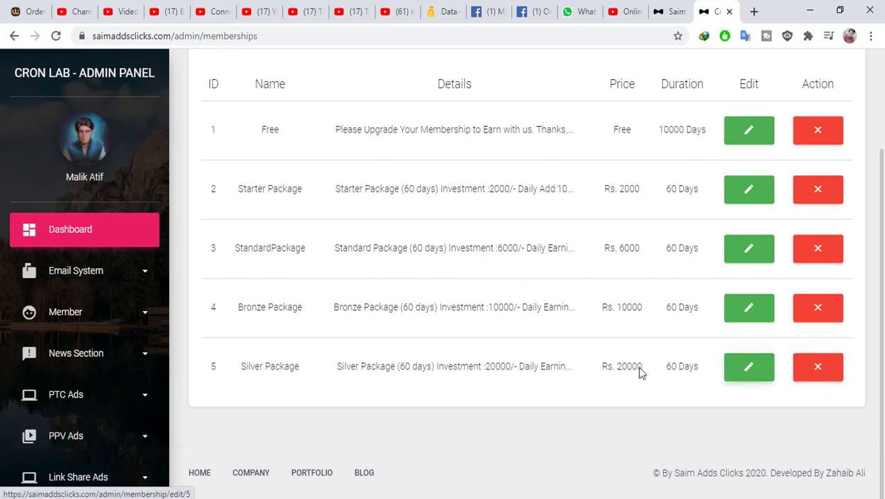
pyautogui.moveTo(620, 366); pyautogui.dragTo(587, 365)
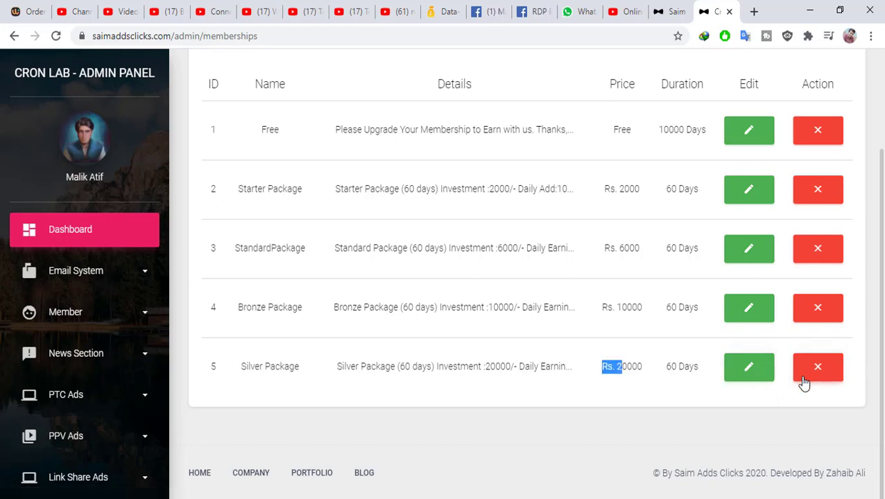
# Open the deposit requests and view the member details for the first JazzCash request
pyautogui.scroll(-5, 79, 384)
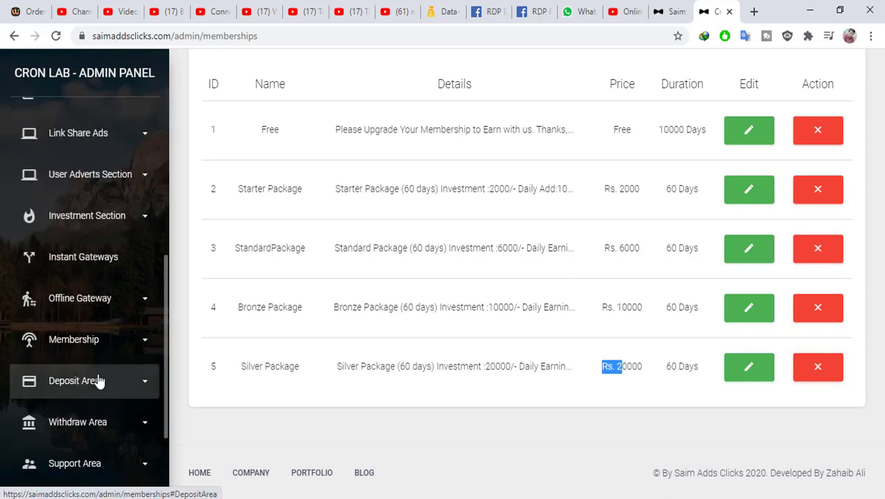
pyautogui.scroll(-1, 93, 382)
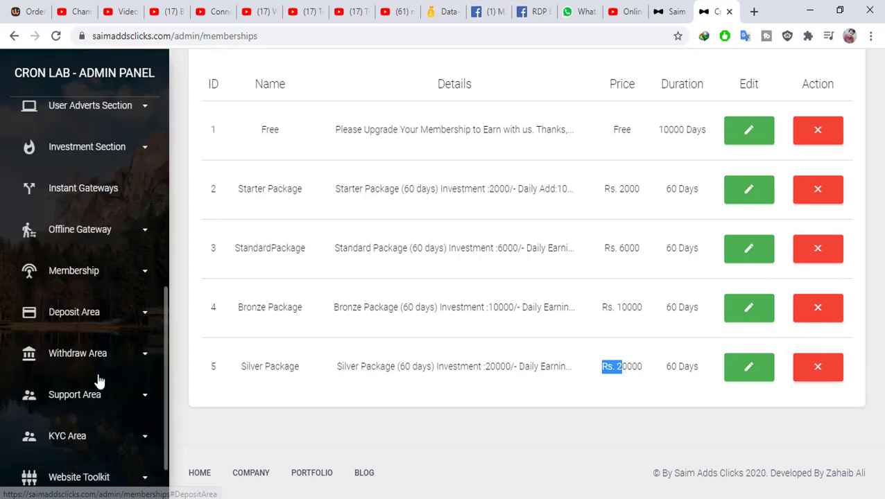
pyautogui.click(96, 314)
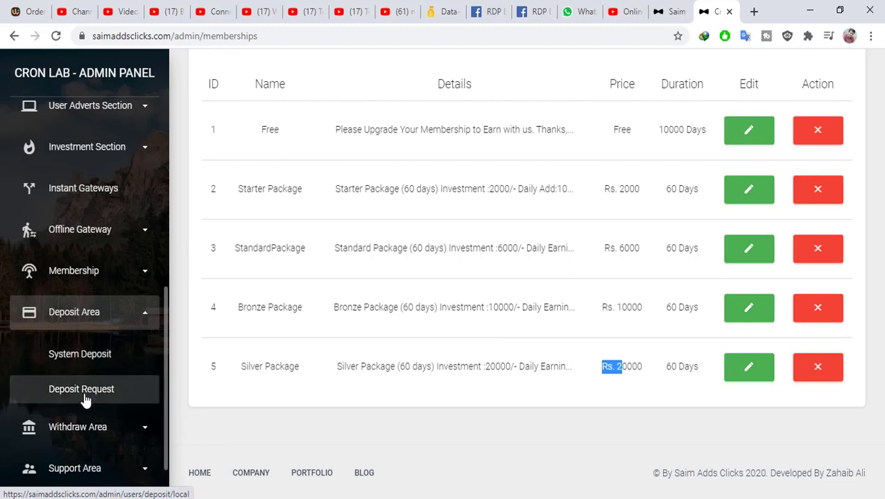
pyautogui.click(102, 393)
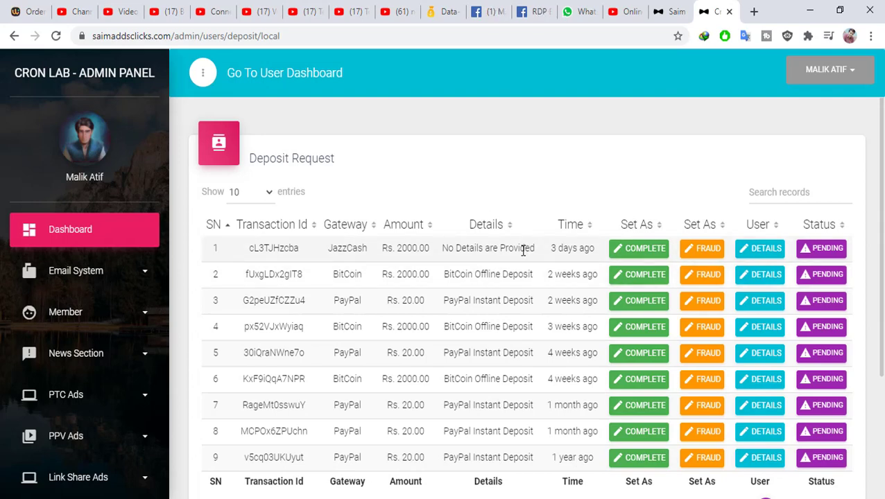
pyautogui.click(763, 254)
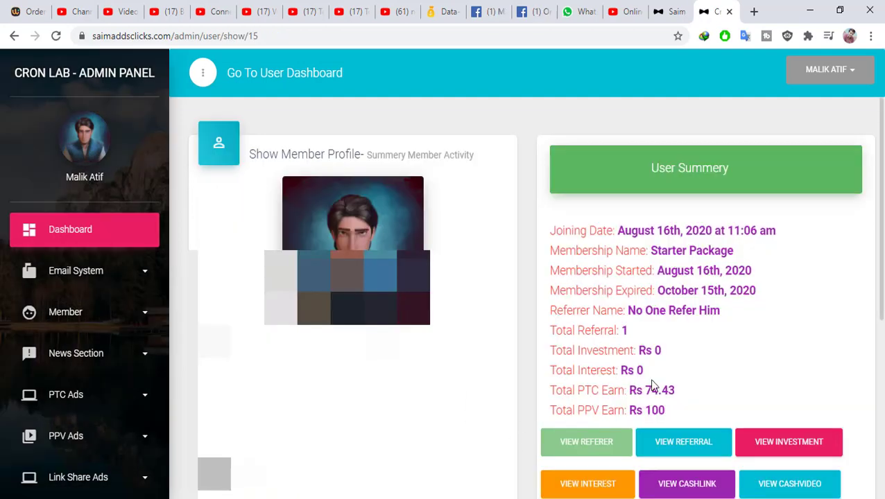
pyautogui.scroll(-1, 652, 386)
# Open the system deposit list and look over the instant deposits
pyautogui.scroll(-3, 44, 371)
pyautogui.scroll(-1, 86, 365)
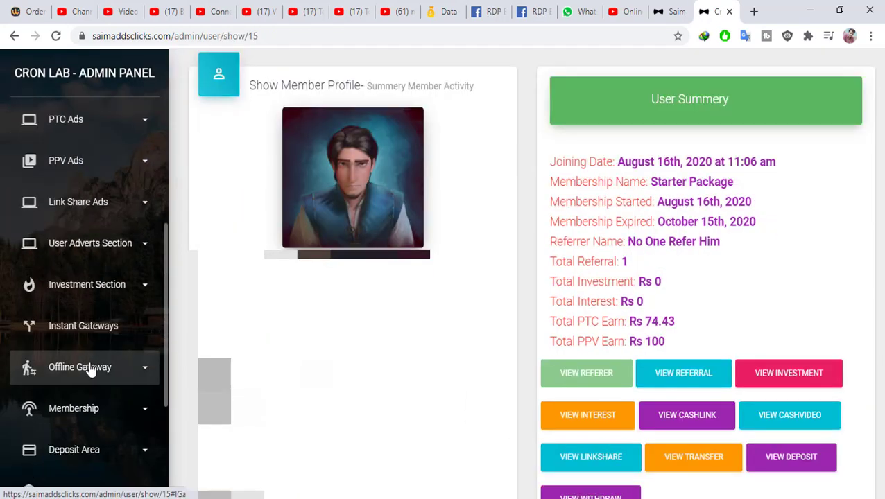
pyautogui.click(90, 451)
pyautogui.scroll(-1, 114, 428)
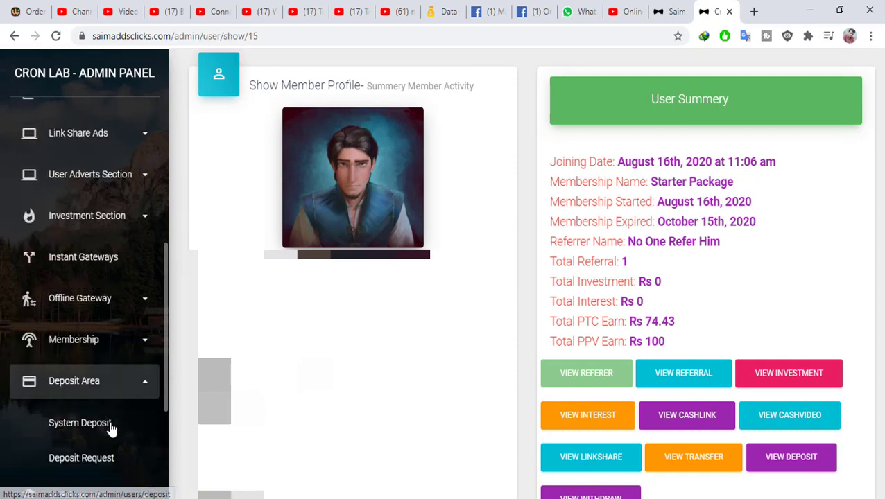
pyautogui.click(110, 428)
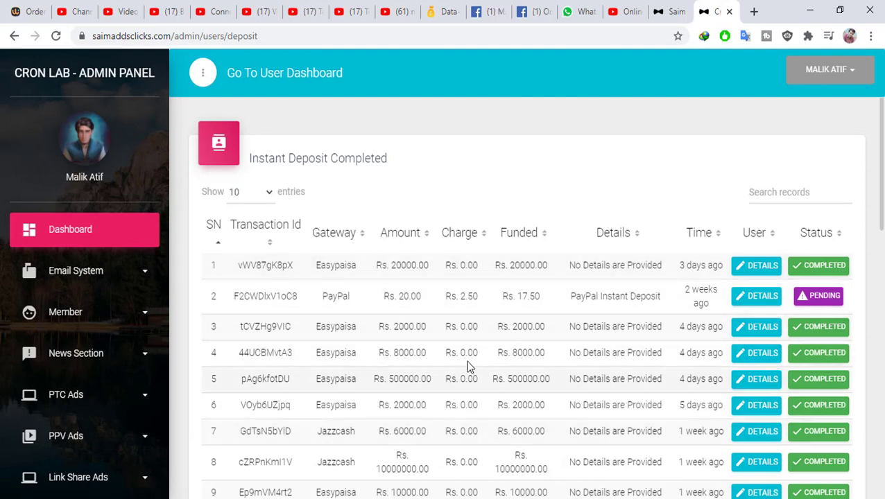
pyautogui.scroll(-2, 109, 381)
# Open the withdraw requests, look over the pending entries and highlight the account number of the EasyPaisa request
pyautogui.scroll(-3, 139, 347)
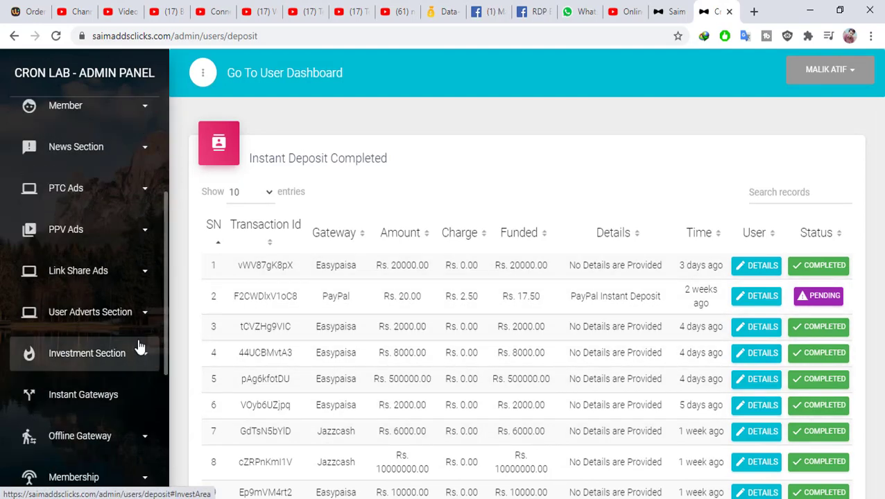
pyautogui.scroll(-1, 109, 430)
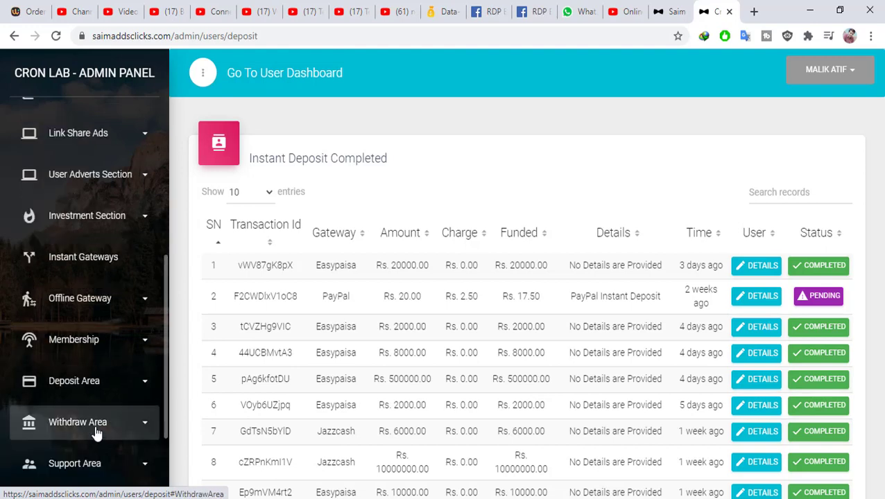
pyautogui.click(95, 426)
pyautogui.scroll(-2, 97, 426)
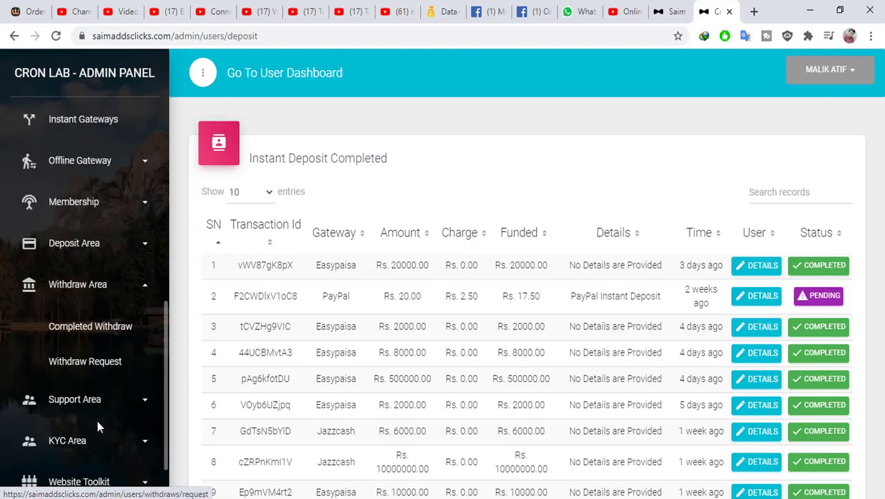
pyautogui.click(92, 371)
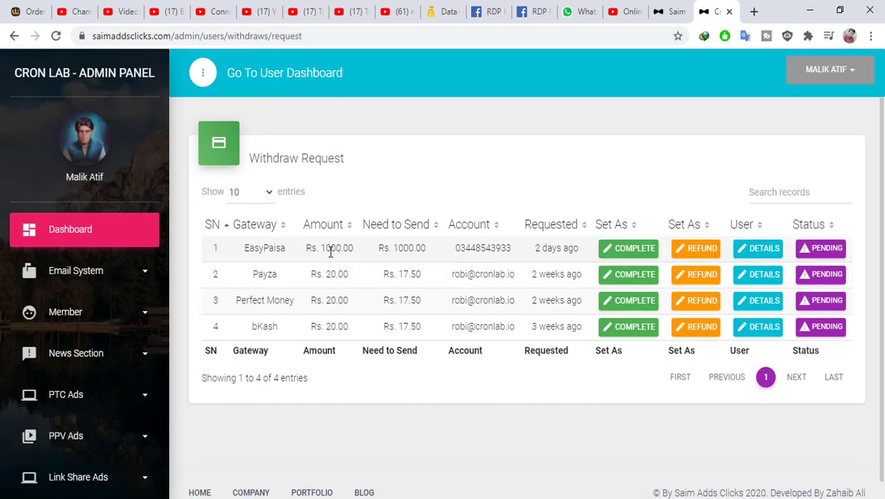
pyautogui.moveTo(544, 287); pyautogui.dragTo(536, 329)
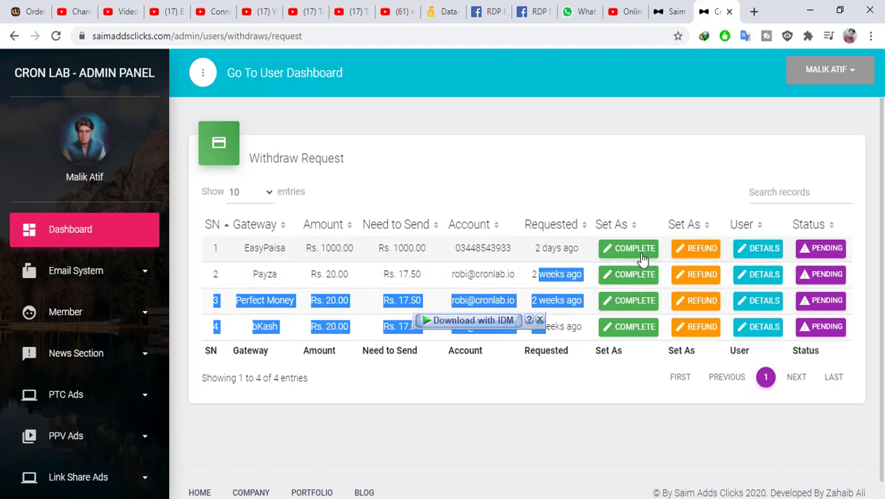
pyautogui.doubleClick(468, 248)
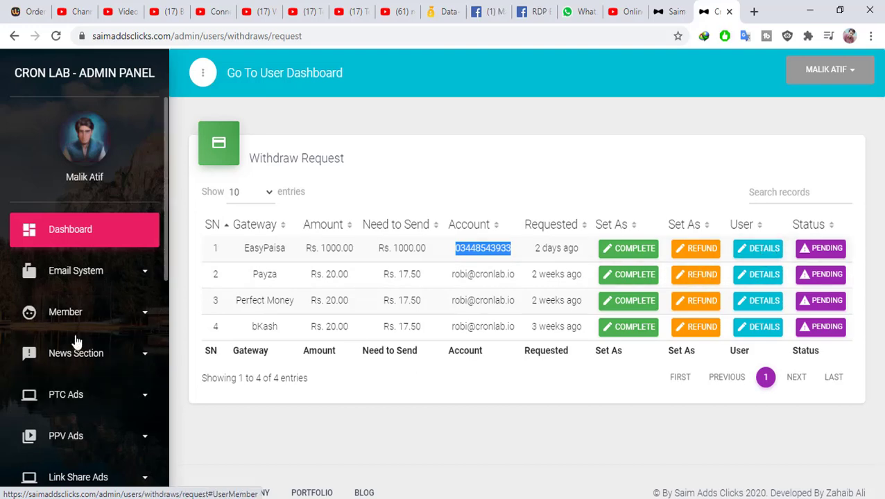
# Open the list of all users' completed withdrawals
pyautogui.scroll(-6, 76, 340)
pyautogui.scroll(-2, 90, 336)
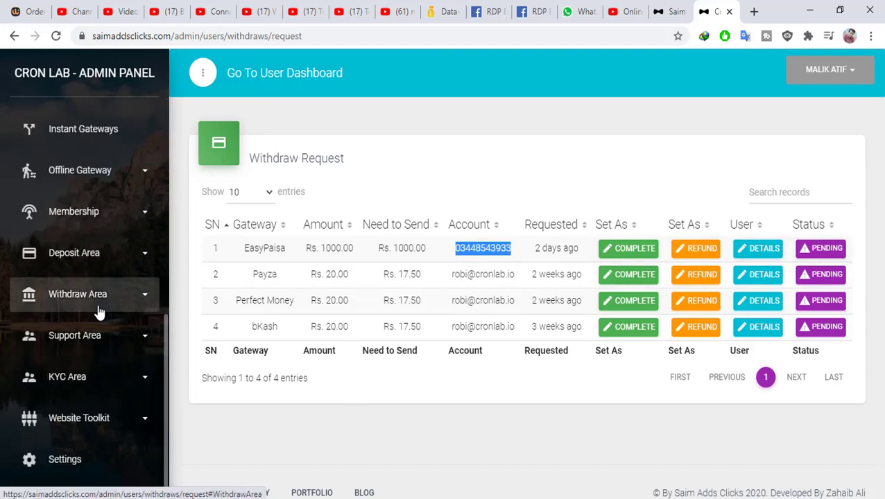
pyautogui.click(89, 293)
pyautogui.click(97, 340)
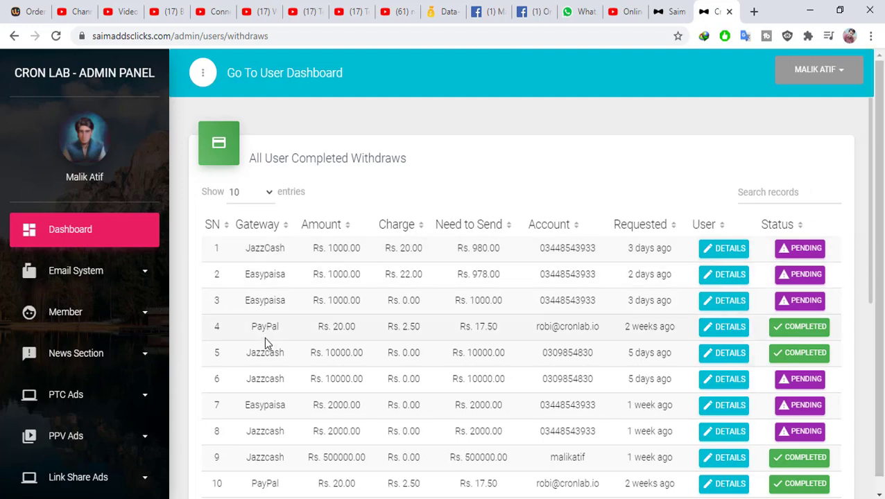
# Open the website settings page of the admin panel
pyautogui.scroll(-6, 113, 332)
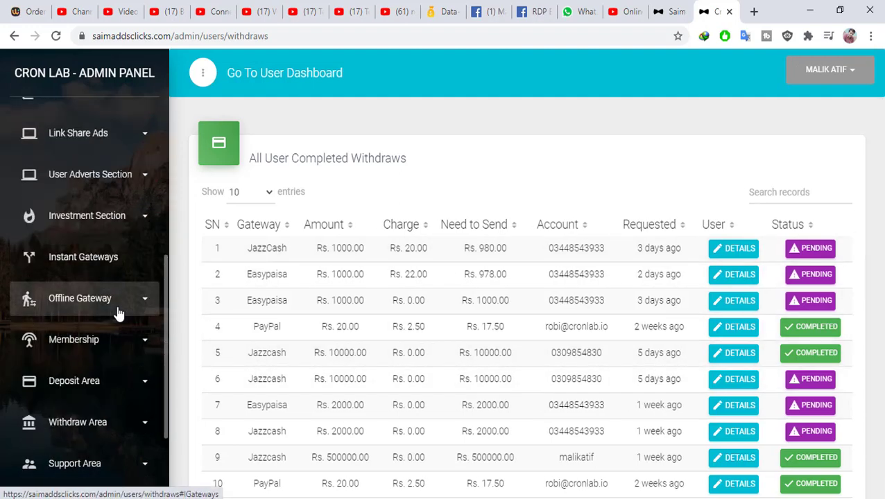
pyautogui.scroll(-2, 117, 314)
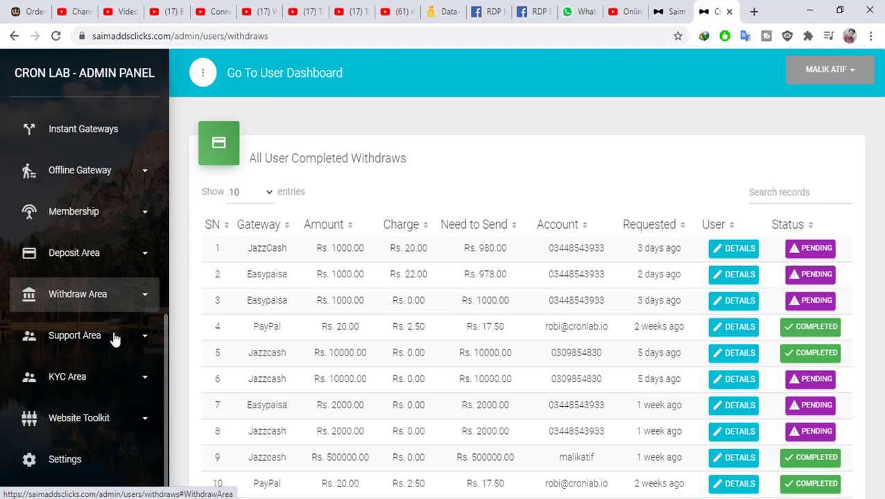
pyautogui.click(102, 459)
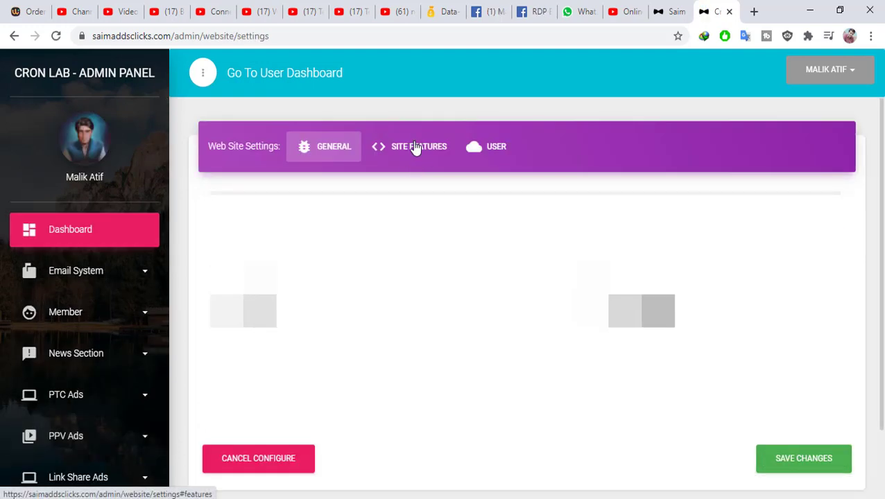
# Look over the site features settings of the website and open the user settings with the deposit, withdrawal and commission values
pyautogui.click(415, 146)
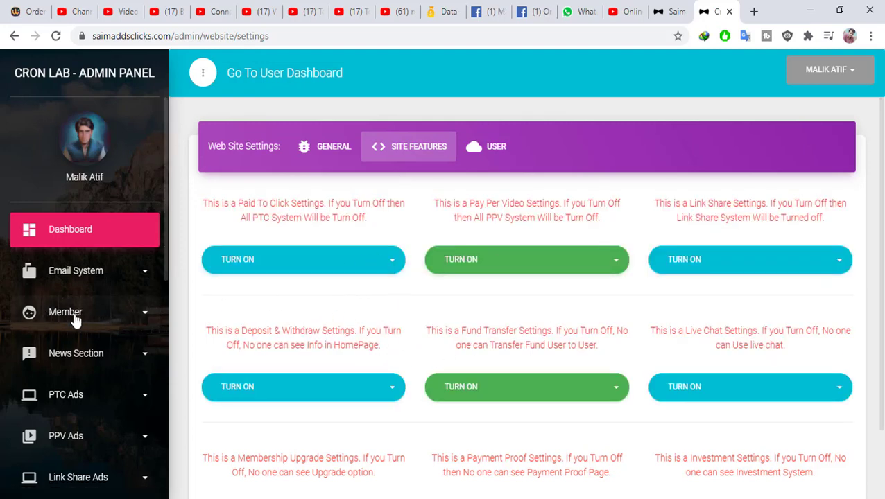
pyautogui.scroll(-3, 471, 347)
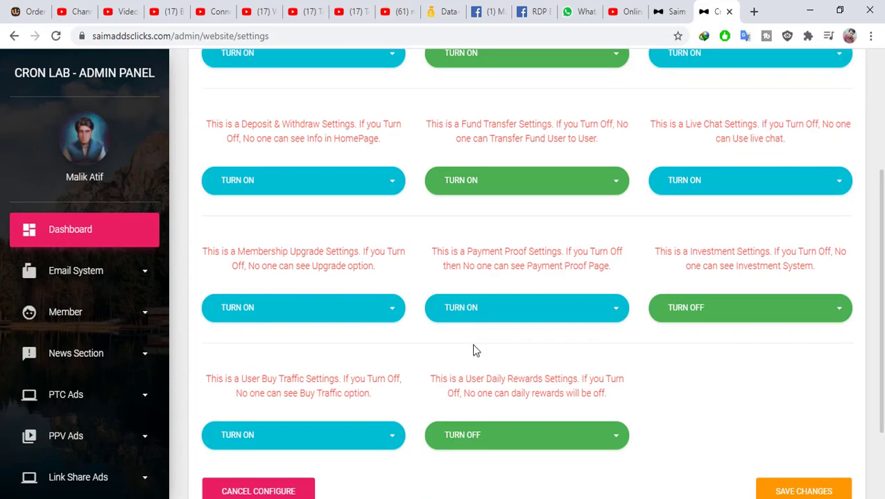
pyautogui.scroll(3, 496, 387)
pyautogui.click(494, 149)
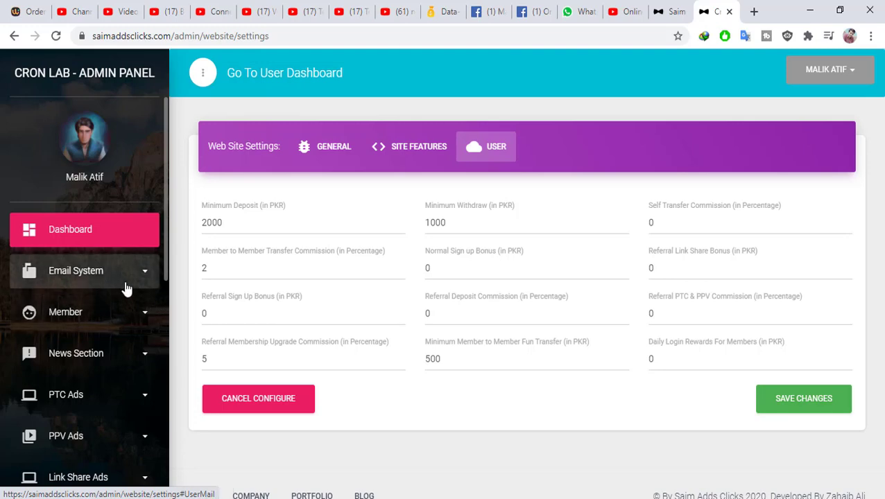
# Open the admin dashboard, dismissing the purchase code error, and inspect the Global Sales by Top Locations map close up and in full
pyautogui.click(75, 230)
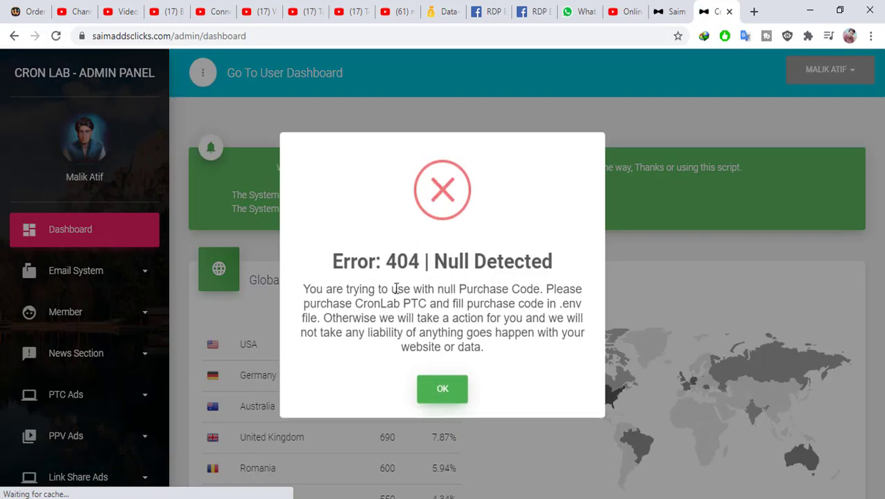
pyautogui.click(443, 389)
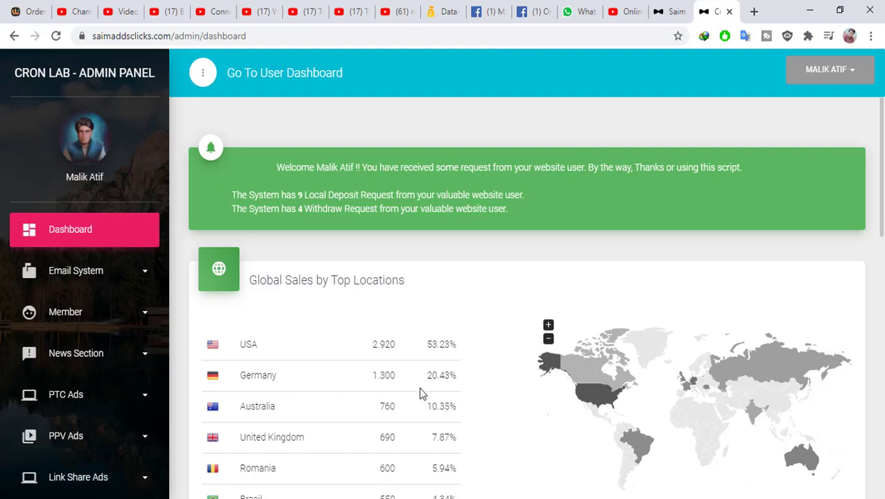
pyautogui.click(547, 326)
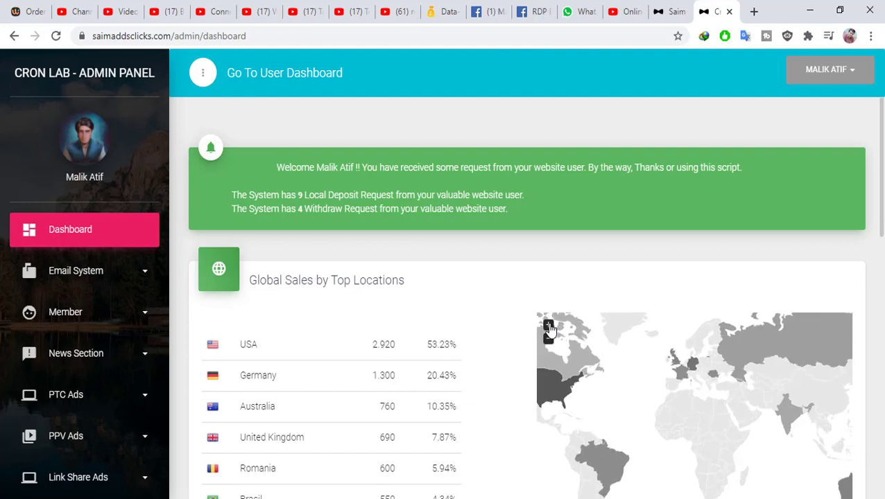
pyautogui.click(548, 326)
pyautogui.click(548, 326)
pyautogui.click(547, 325)
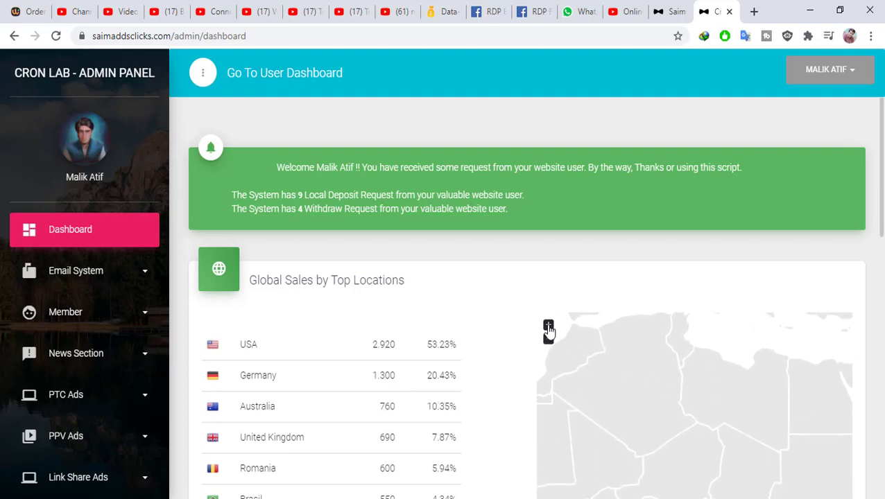
pyautogui.moveTo(596, 389); pyautogui.dragTo(608, 476)
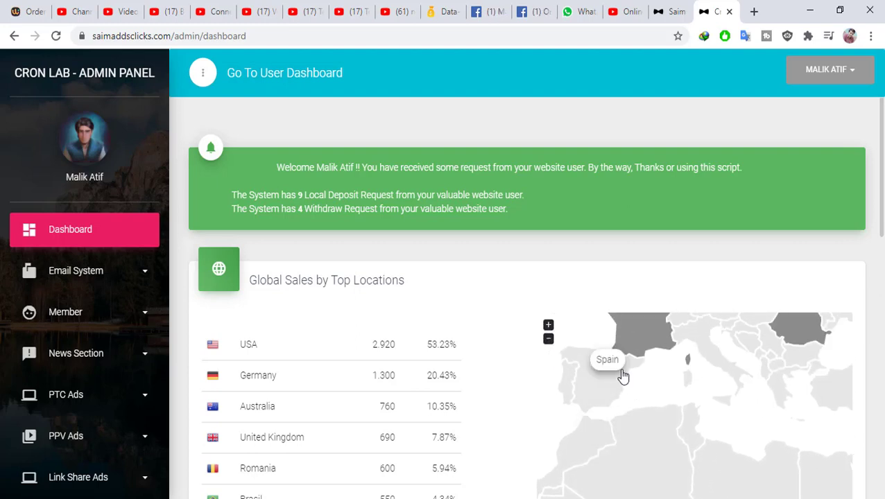
pyautogui.click(548, 339)
pyautogui.click(548, 339)
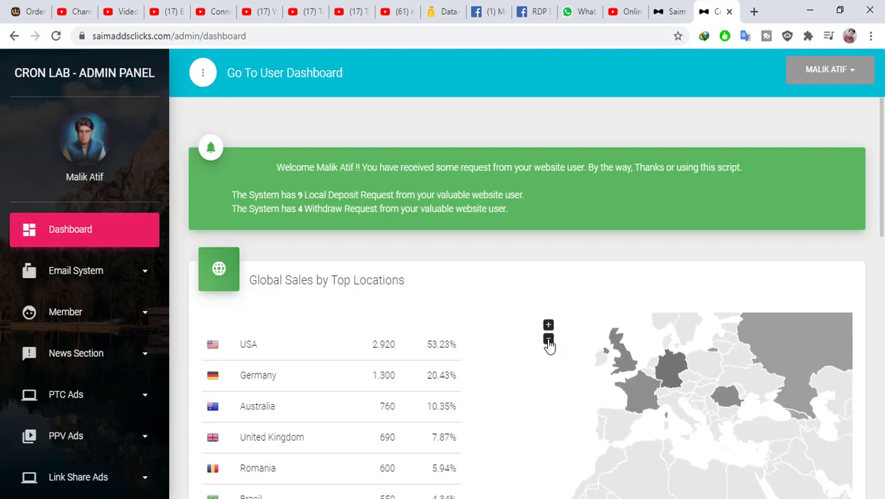
pyautogui.click(547, 339)
pyautogui.click(548, 339)
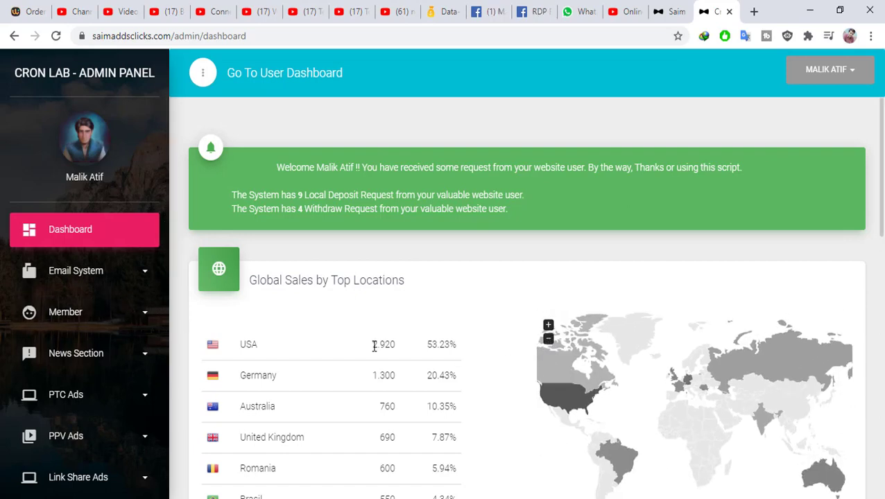
pyautogui.click(548, 339)
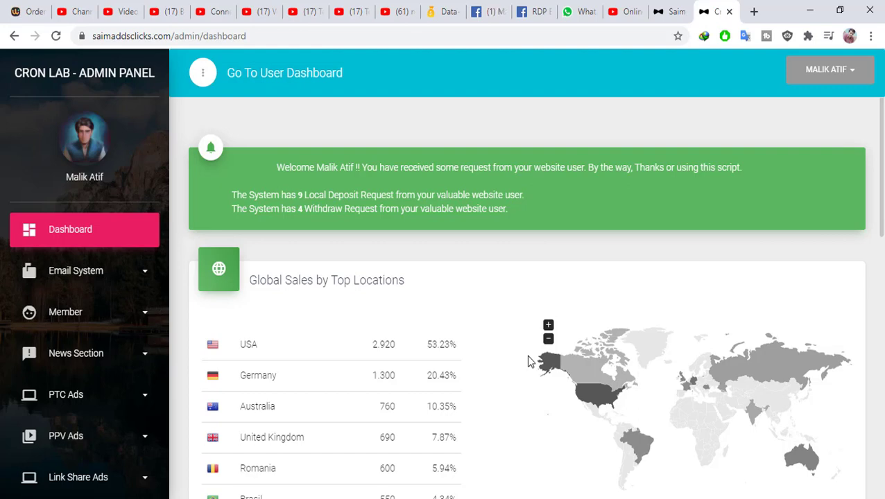
# Review the admin dashboard's statistics cards and charts, highlighting the total invest and total deposit amounts
pyautogui.scroll(-3, 533, 272)
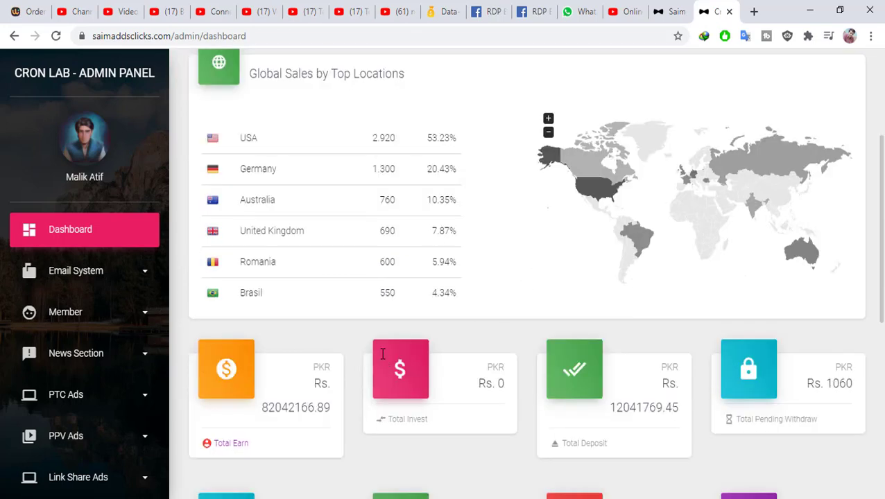
pyautogui.scroll(-3, 382, 354)
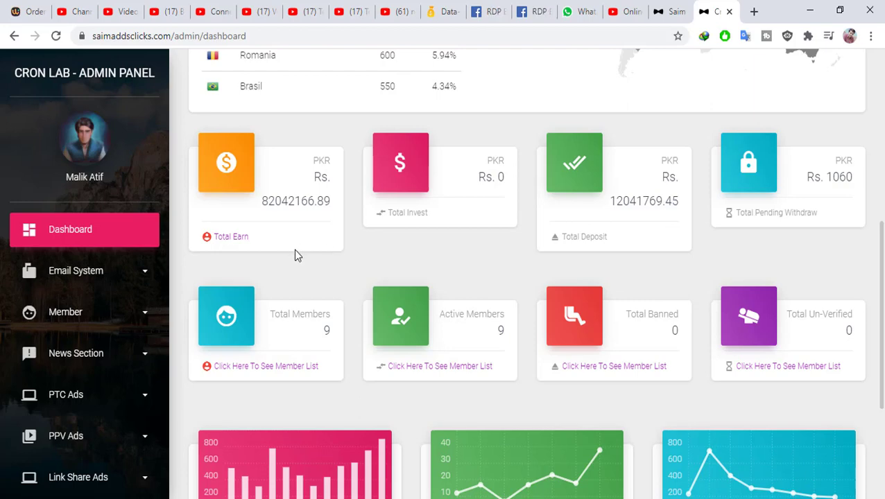
pyautogui.doubleClick(274, 197)
pyautogui.doubleClick(494, 174)
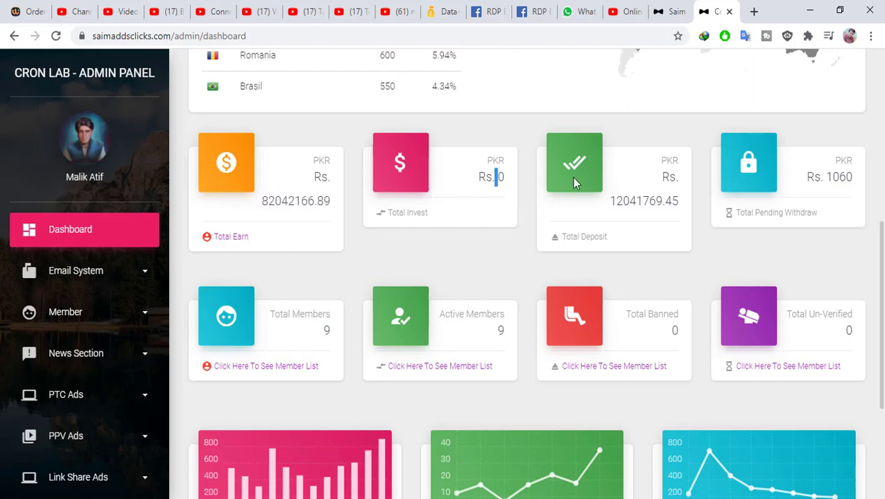
pyautogui.doubleClick(622, 201)
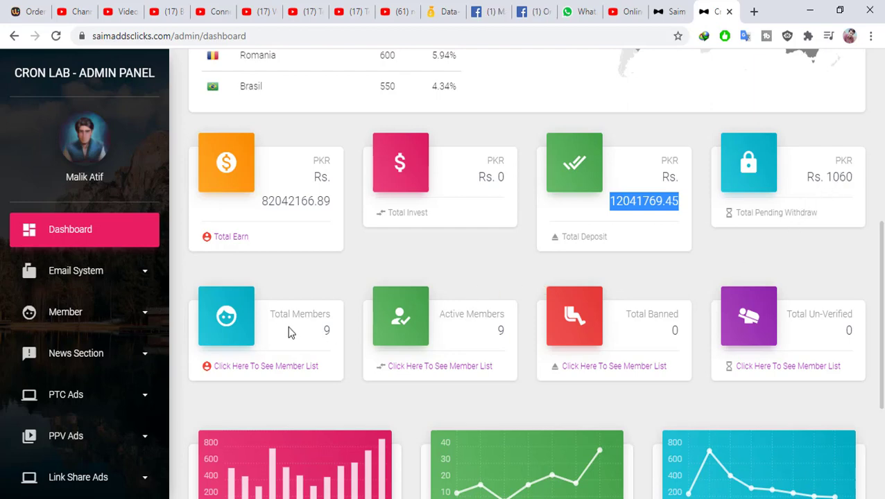
pyautogui.scroll(-3, 297, 318)
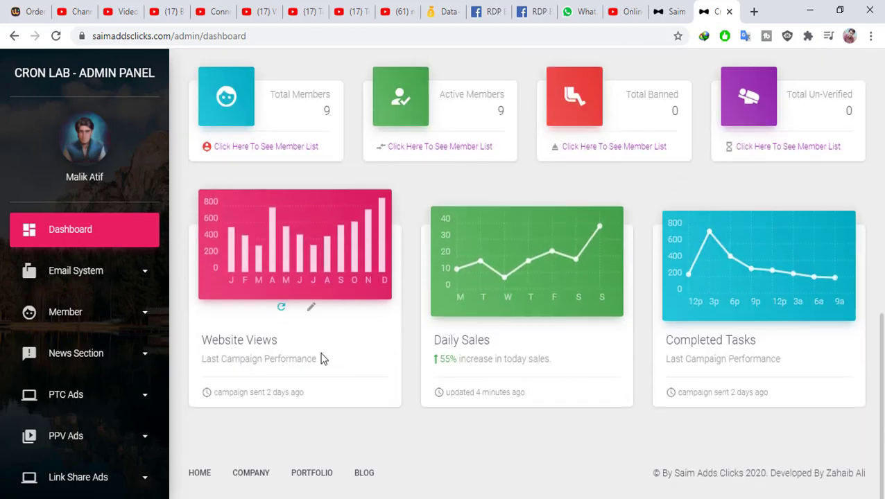
pyautogui.scroll(-5, 137, 351)
pyautogui.scroll(10, 270, 336)
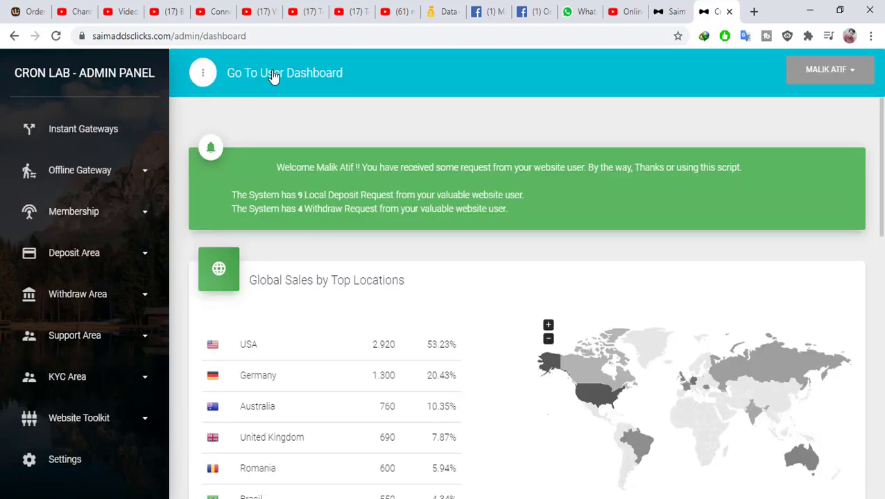
# Go to the member dashboard, dismiss the error and highlight the account, referral and deposited balances
pyautogui.click(274, 76)
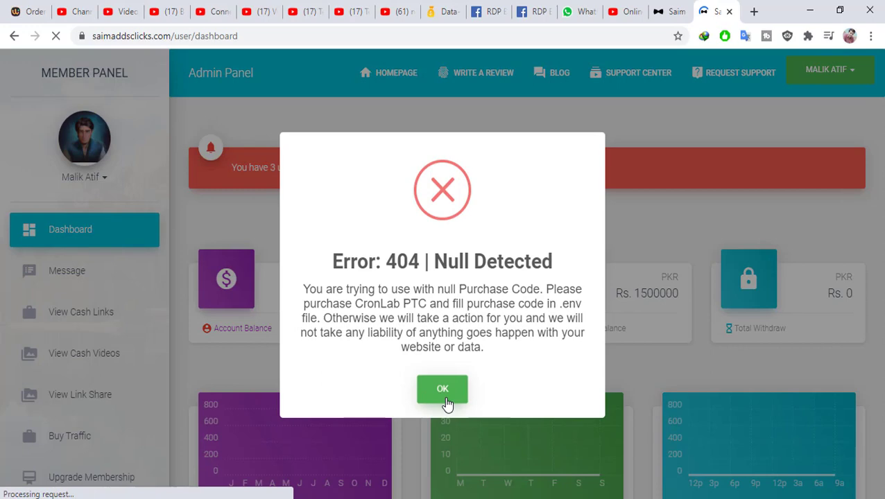
pyautogui.click(441, 389)
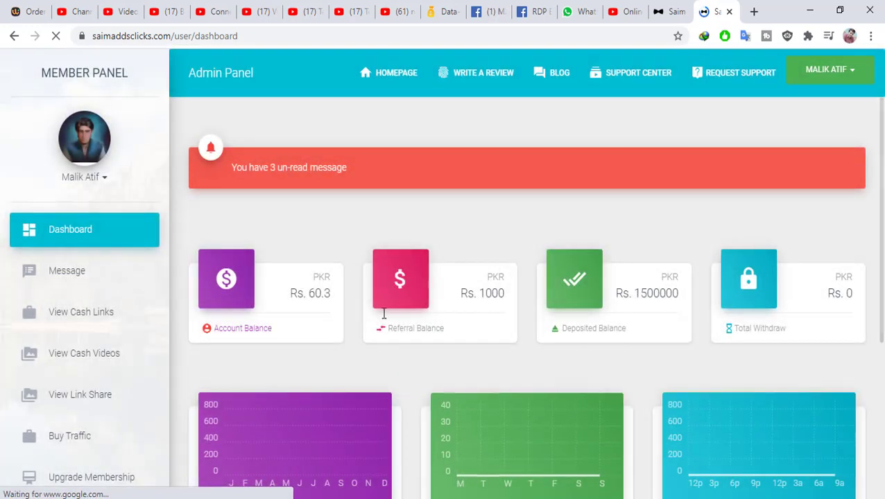
pyautogui.scroll(-4, 231, 267)
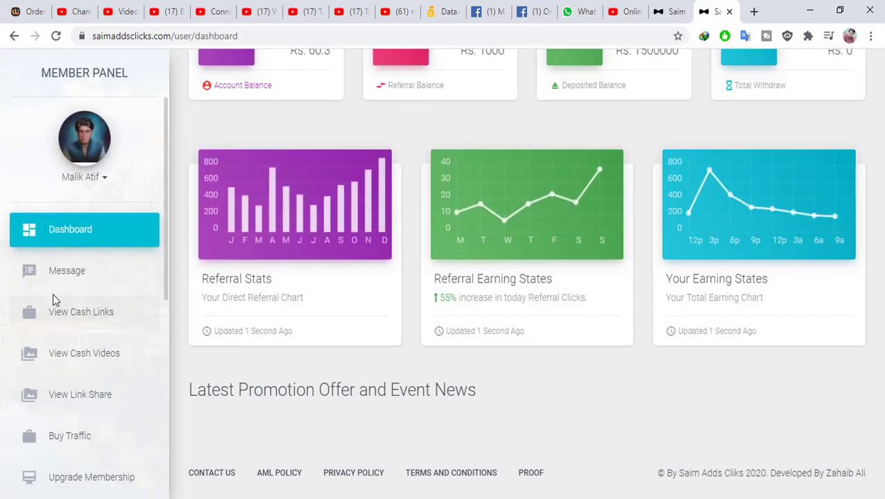
pyautogui.scroll(2, 224, 302)
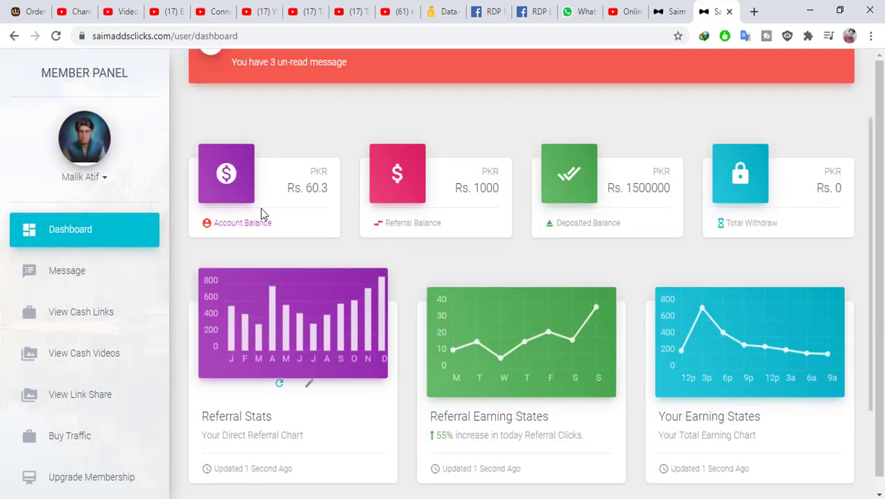
pyautogui.doubleClick(317, 188)
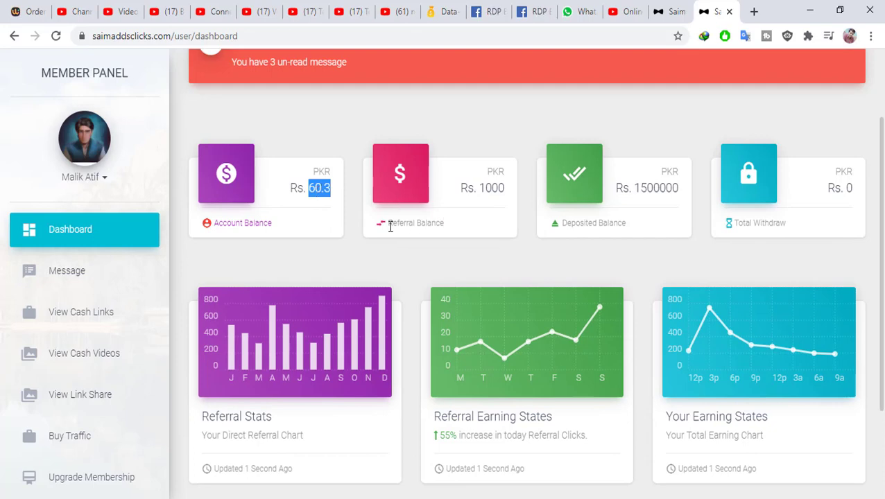
pyautogui.moveTo(391, 227); pyautogui.dragTo(461, 214)
pyautogui.moveTo(505, 188); pyautogui.dragTo(461, 189)
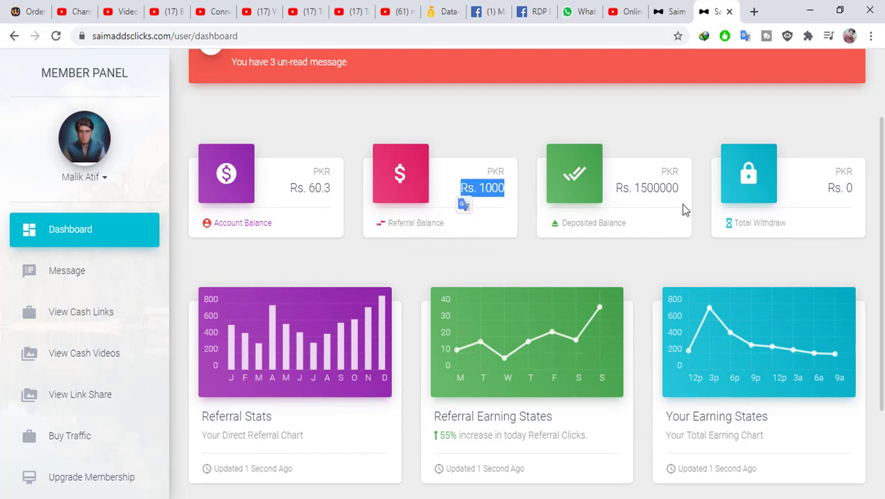
pyautogui.doubleClick(663, 190)
# Open the member's referrals page and highlight the membership and earnings details of the Starter Package and Silver Package referrals
pyautogui.scroll(-4, 105, 379)
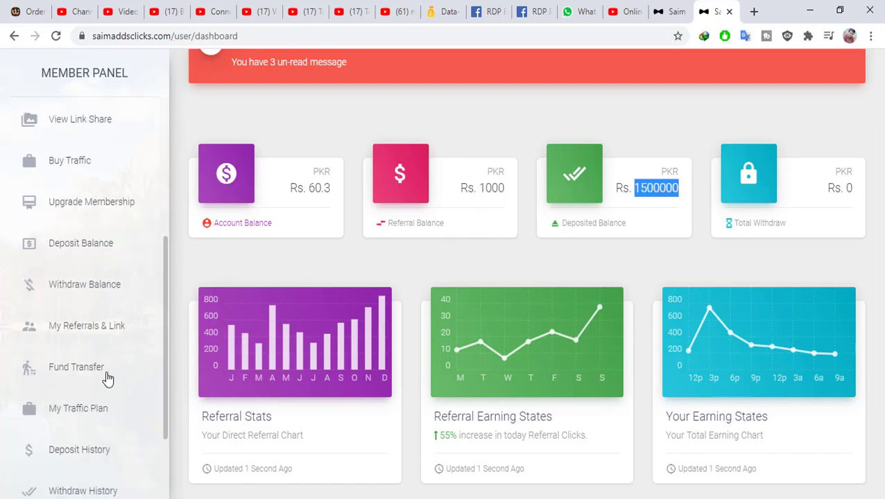
pyautogui.click(63, 341)
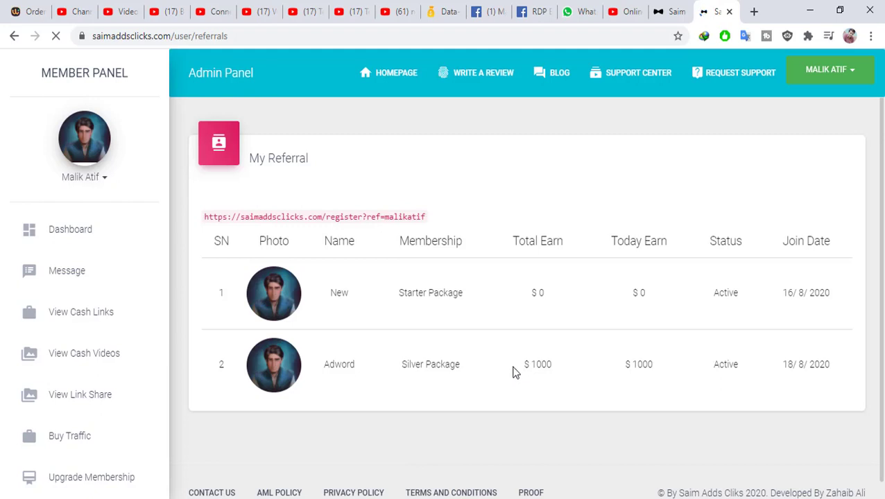
pyautogui.doubleClick(543, 365)
pyautogui.moveTo(543, 365); pyautogui.dragTo(355, 373)
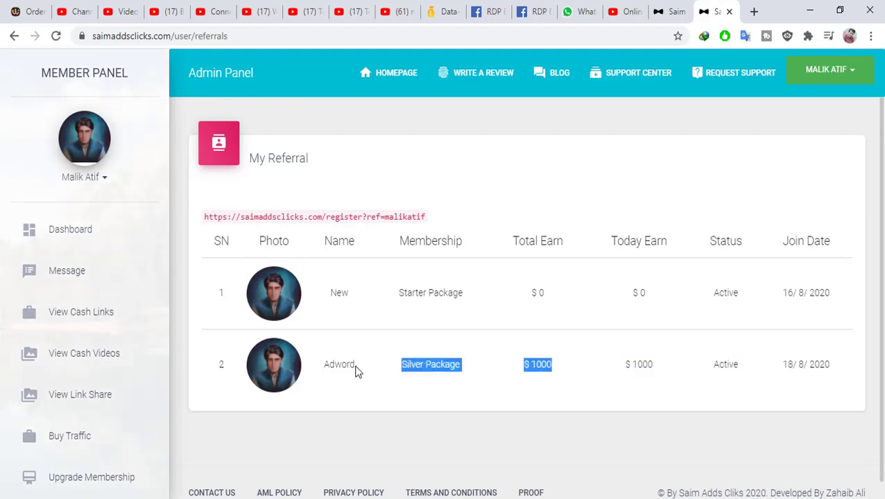
pyautogui.doubleClick(425, 292)
pyautogui.moveTo(425, 292); pyautogui.dragTo(791, 294)
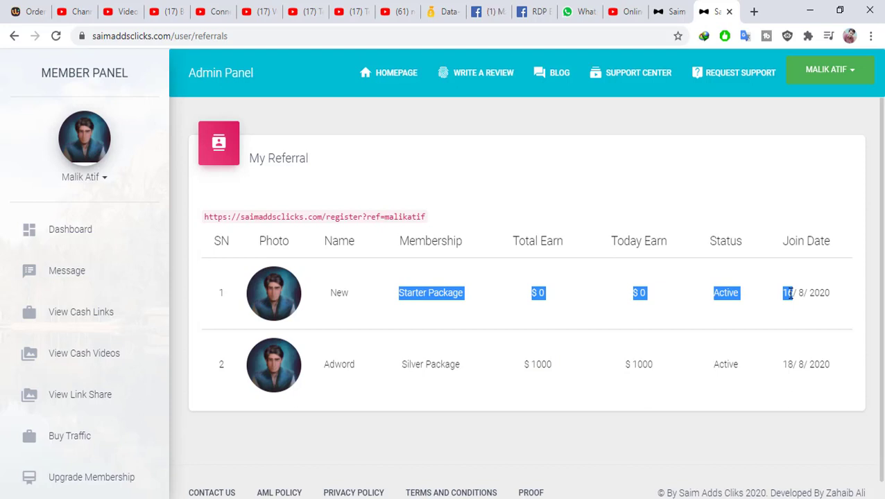
pyautogui.moveTo(789, 292); pyautogui.dragTo(534, 293)
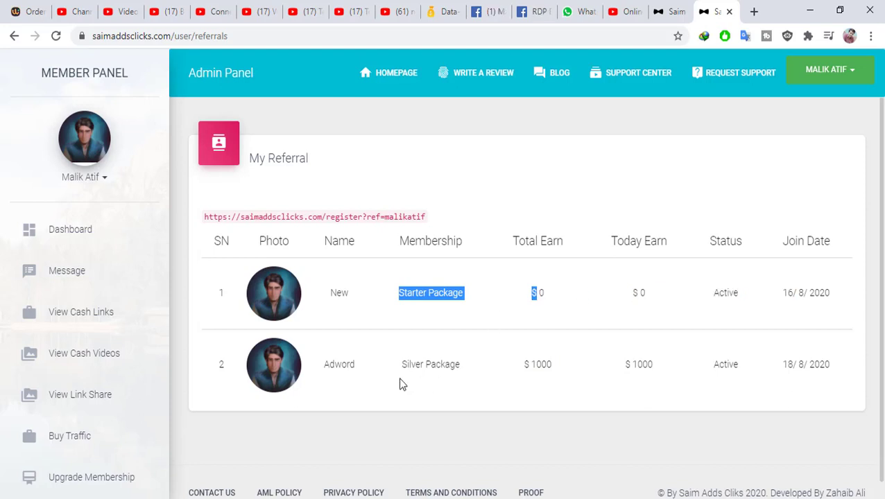
pyautogui.moveTo(340, 360); pyautogui.dragTo(754, 367)
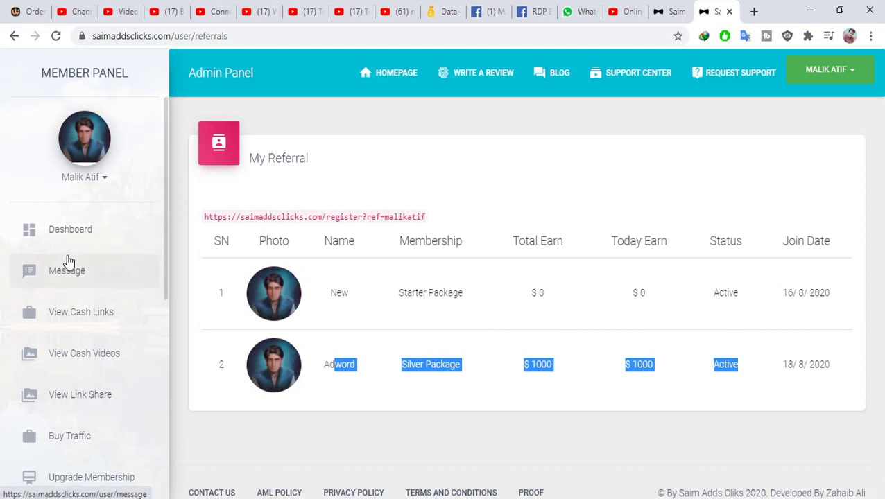